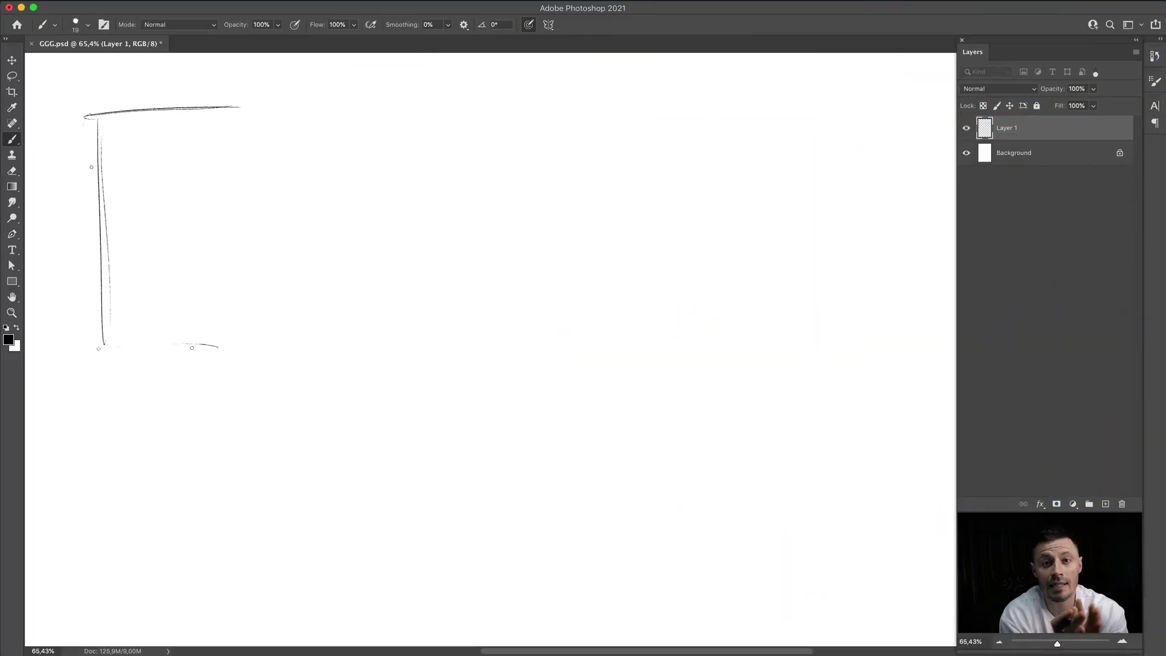
- Finish the sketch frame's left, bottom and right edges, darken the ring ellipse, and select Layer 3
left_click_drag(91, 351, 251, 347)
left_click_drag(256, 114, 268, 364)
left_click_drag(132, 235, 162, 216)
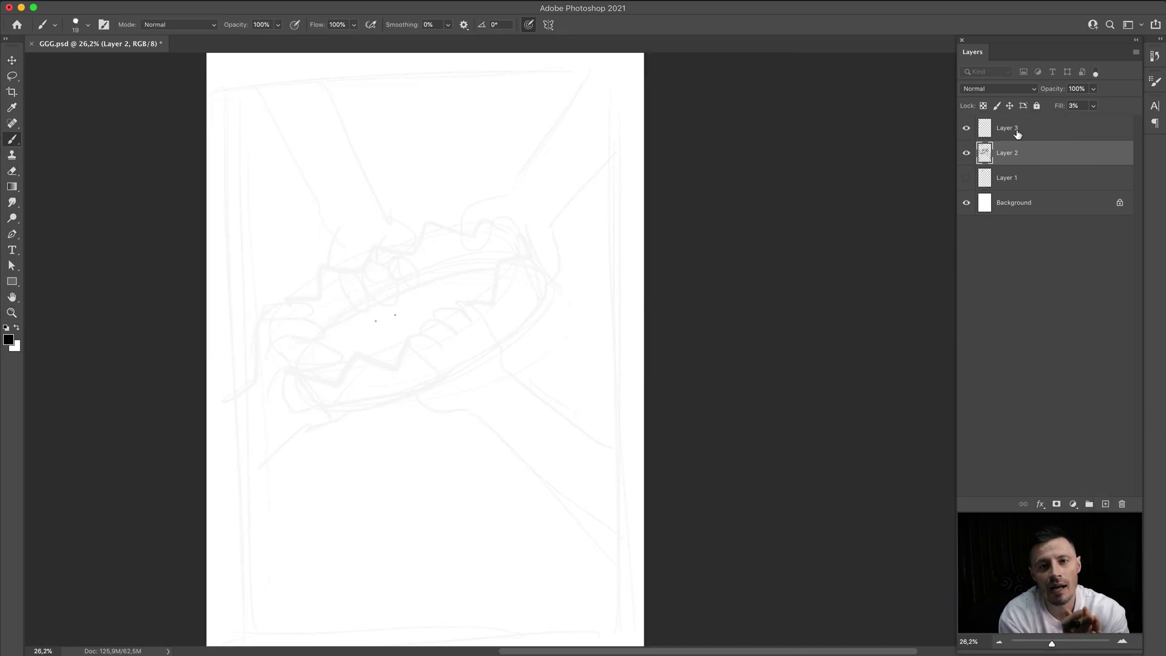
left_click(1017, 133)
- Trace the ring's outer outline, side arcs and inner ellipse over the faint sketch
left_click_drag(397, 211, 511, 346)
left_click_drag(554, 268, 504, 373)
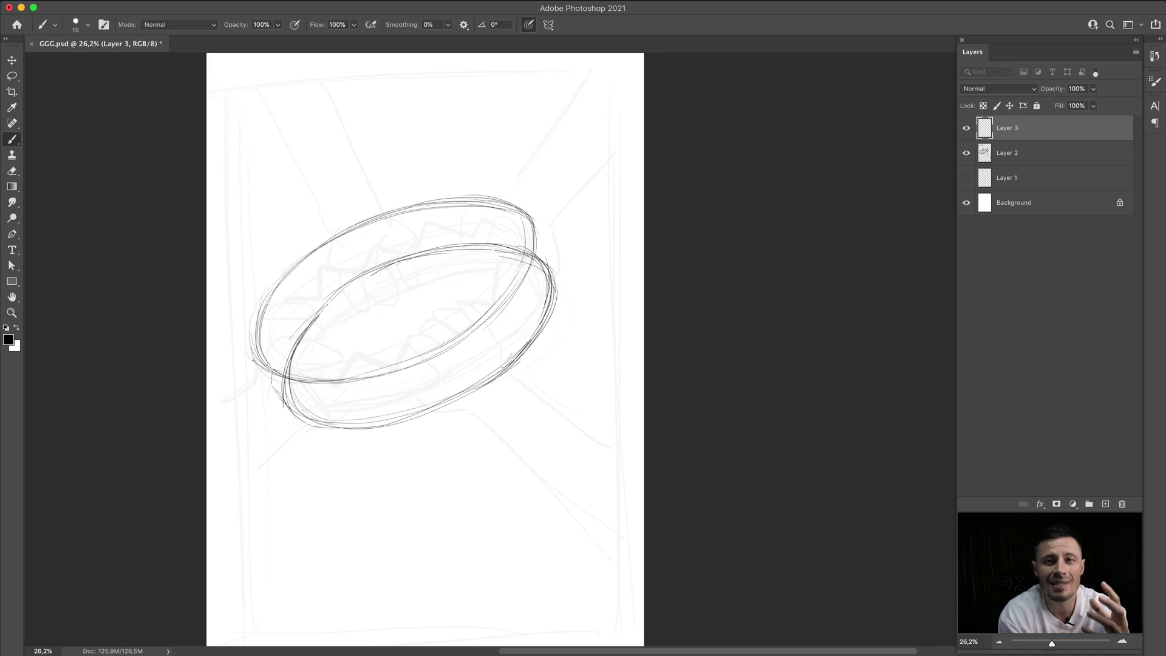
left_click_drag(249, 353, 300, 423)
mouse_move(529, 212)
left_mouse_down()
mouse_move(556, 291)
mouse_move(331, 428)
left_mouse_up()
left_click_drag(273, 389, 540, 261)
left_click_drag(504, 224, 270, 364)
left_click_drag(291, 407, 522, 249)
- Add zigzag teeth, erase stray rim lines, retrace the outer rim boldly and hatch shading
left_click_drag(472, 352, 527, 250)
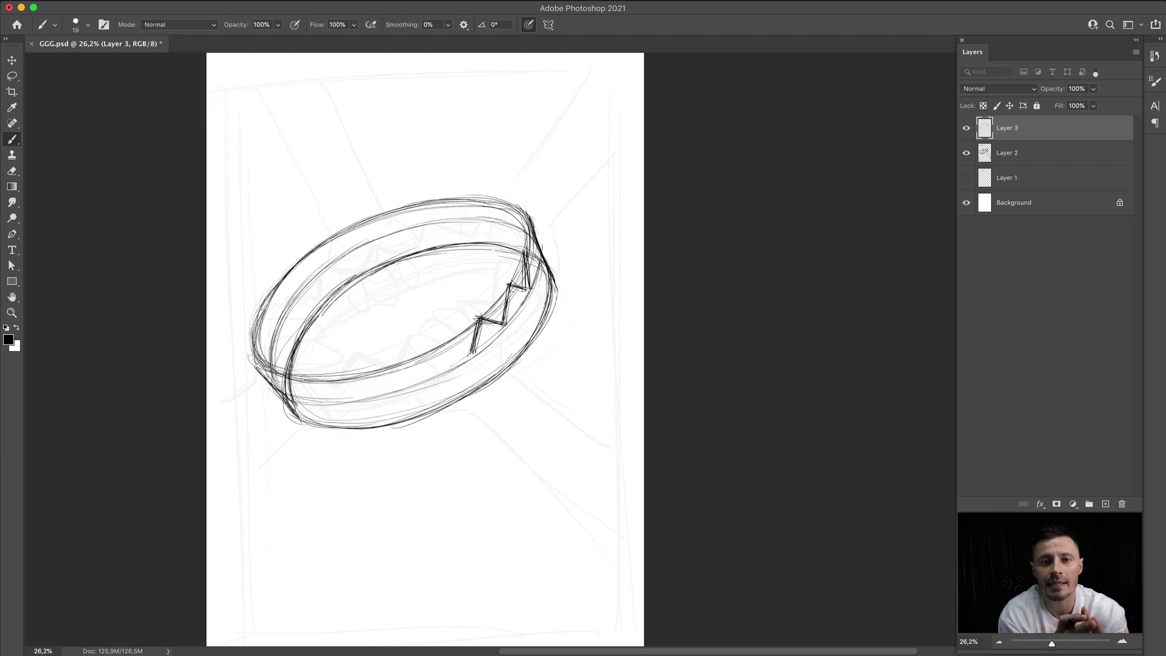
left_click_drag(273, 367, 301, 419)
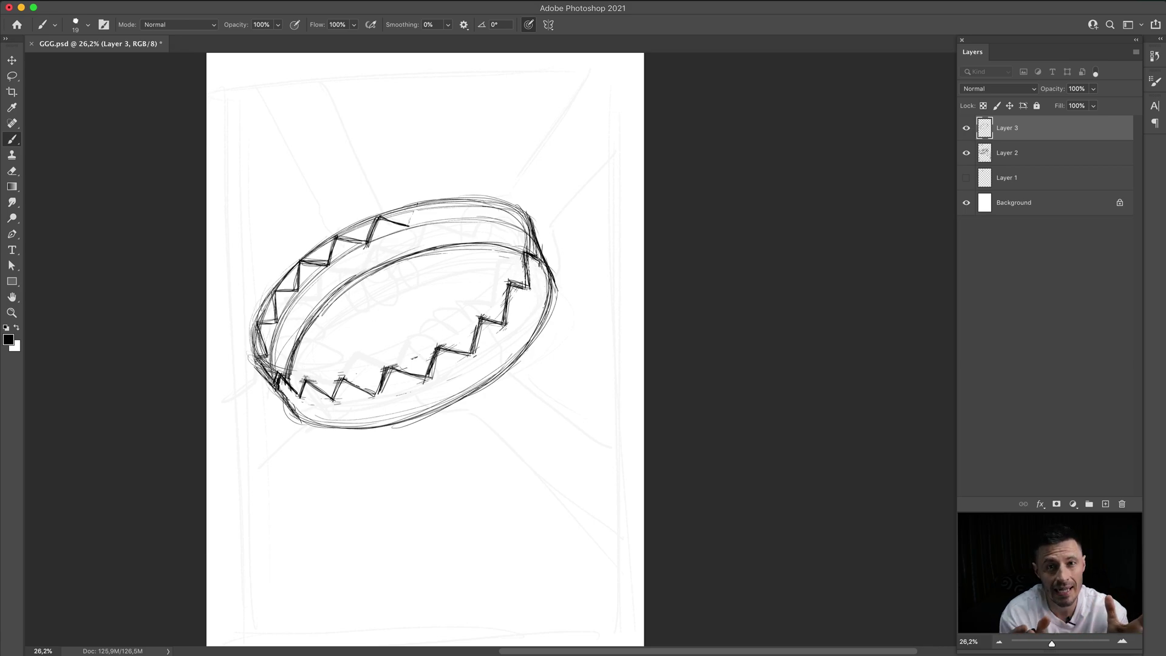
left_click_drag(513, 201, 419, 203)
mouse_move(367, 249)
left_mouse_down()
mouse_move(270, 356)
mouse_move(407, 208)
left_mouse_up()
mouse_move(551, 276)
left_mouse_down()
mouse_move(480, 386)
mouse_move(289, 416)
left_mouse_up()
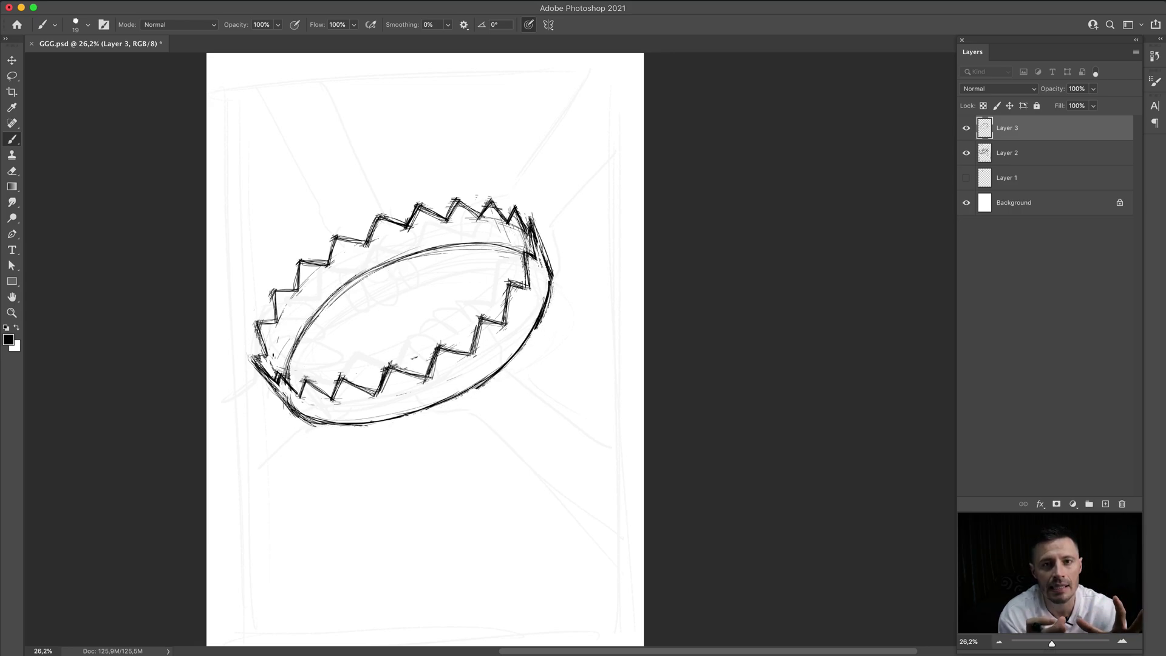
left_click_drag(383, 231, 522, 243)
- Add a new layer for the hands and set the foreground colour to blue
key("ctrl+shift+alt+n")
left_click(8, 340)
left_click(748, 406)
- Draw blue fingers gripping the ring and the upper-left arm reaching down to them
mouse_move(379, 283)
left_mouse_down()
mouse_move(422, 267)
mouse_move(365, 246)
left_mouse_up()
scroll(355, 320, "up", 2)
left_click_drag(228, 88, 346, 307)
left_click_drag(321, 88, 407, 276)
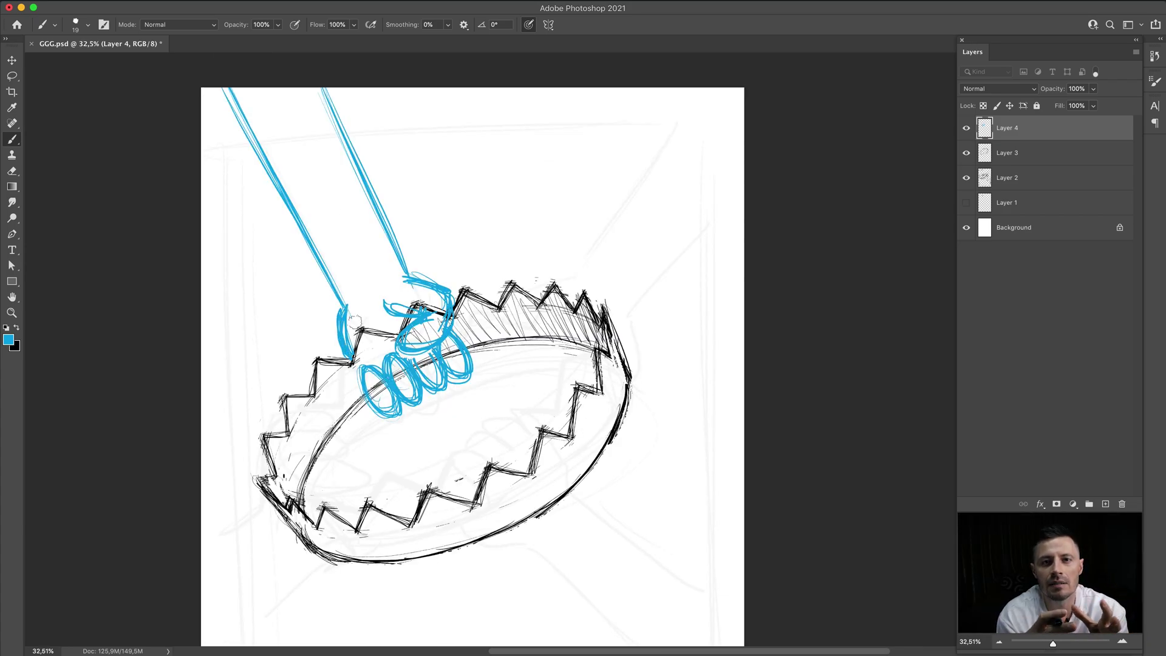
- Draw a blue hand gripping the lower rim with its long arm toward the bottom right
left_click_drag(607, 520, 480, 607)
scroll(547, 364, "down", 2)
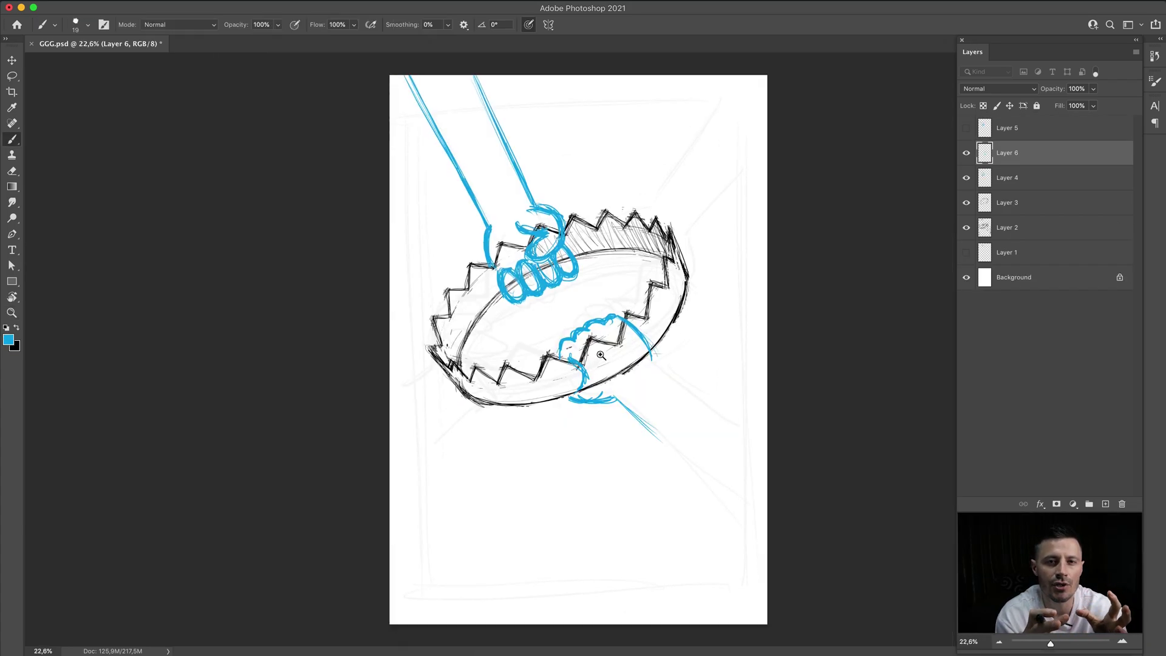
scroll(547, 365, "up", 2)
left_click_drag(662, 358, 830, 504)
left_click_drag(613, 401, 817, 607)
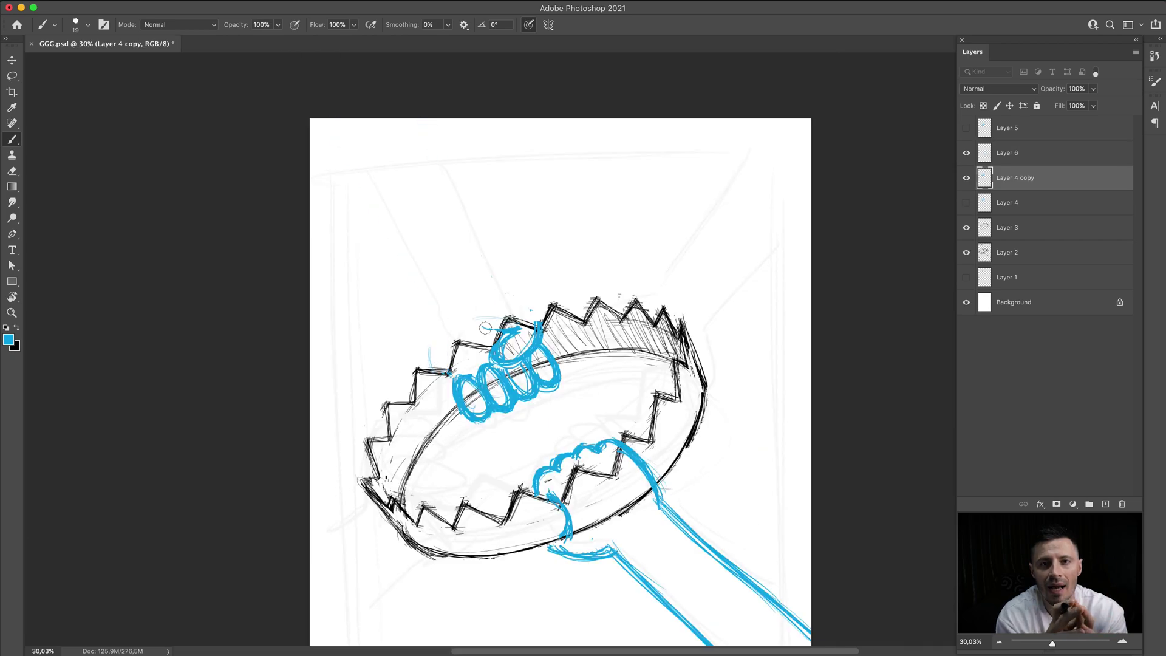
- Add upper arm lines, retouch the rim, and draw the upper-right hand with its arm to the top edge
left_click_drag(312, 143, 437, 365)
left_click_drag(377, 118, 534, 324)
mouse_move(455, 373)
left_mouse_down()
mouse_move(504, 281)
mouse_move(449, 364)
left_mouse_up()
mouse_move(516, 340)
left_mouse_down()
mouse_move(534, 383)
mouse_move(523, 389)
left_mouse_up()
left_click_drag(561, 310, 540, 401)
left_click_drag(492, 282, 643, 136)
left_click_drag(546, 319, 644, 227)
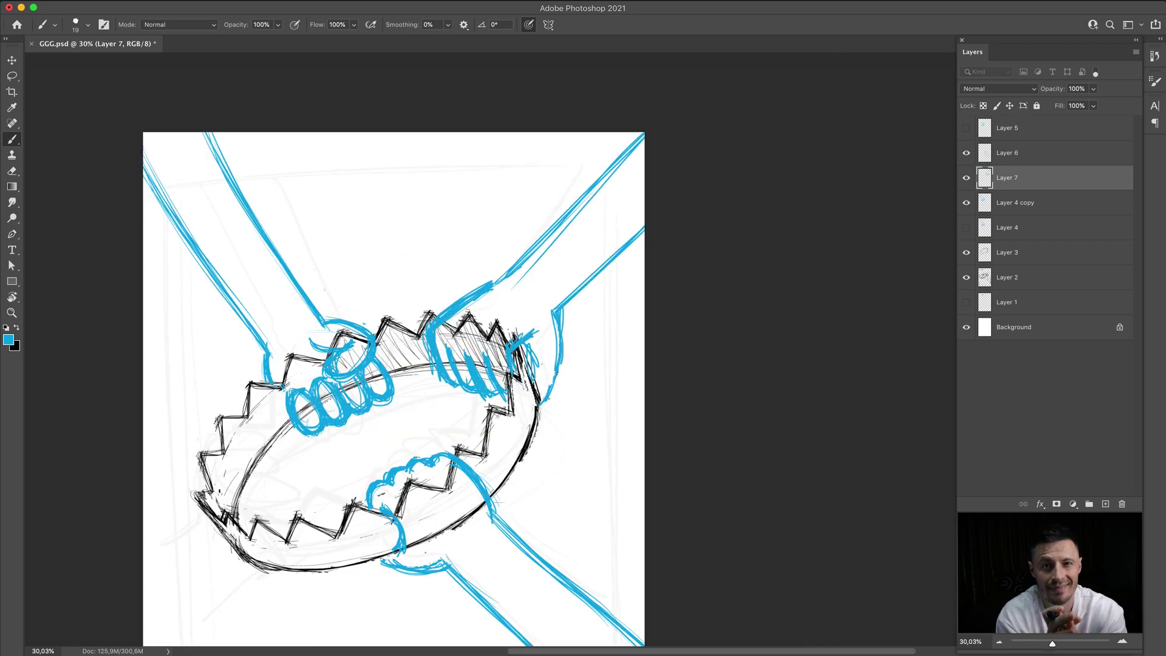
- On a new layer, draw the lower-left hand gripping the rim with its arm to the left edge
left_click(1106, 504)
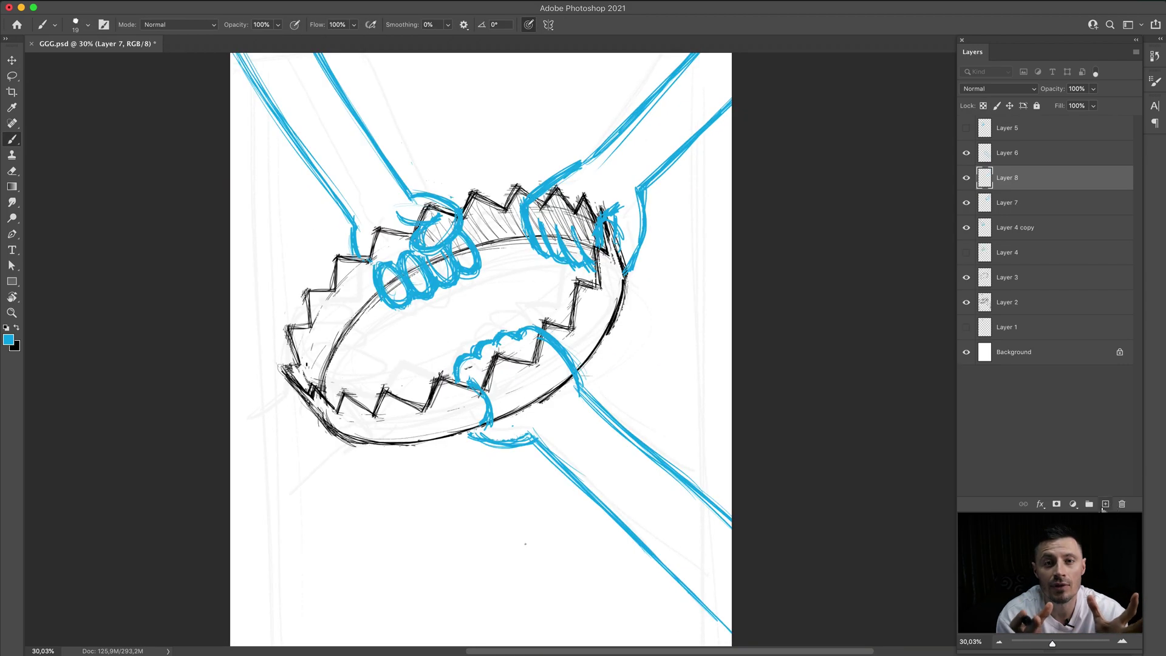
left_click_drag(367, 373, 294, 352)
left_click_drag(290, 361, 232, 436)
left_click_drag(364, 397, 337, 389)
left_click_drag(346, 394, 232, 521)
mouse_move(380, 446)
left_mouse_down()
mouse_move(304, 459)
mouse_move(232, 522)
left_mouse_up()
key("v")
scroll(444, 366, "down", 3)
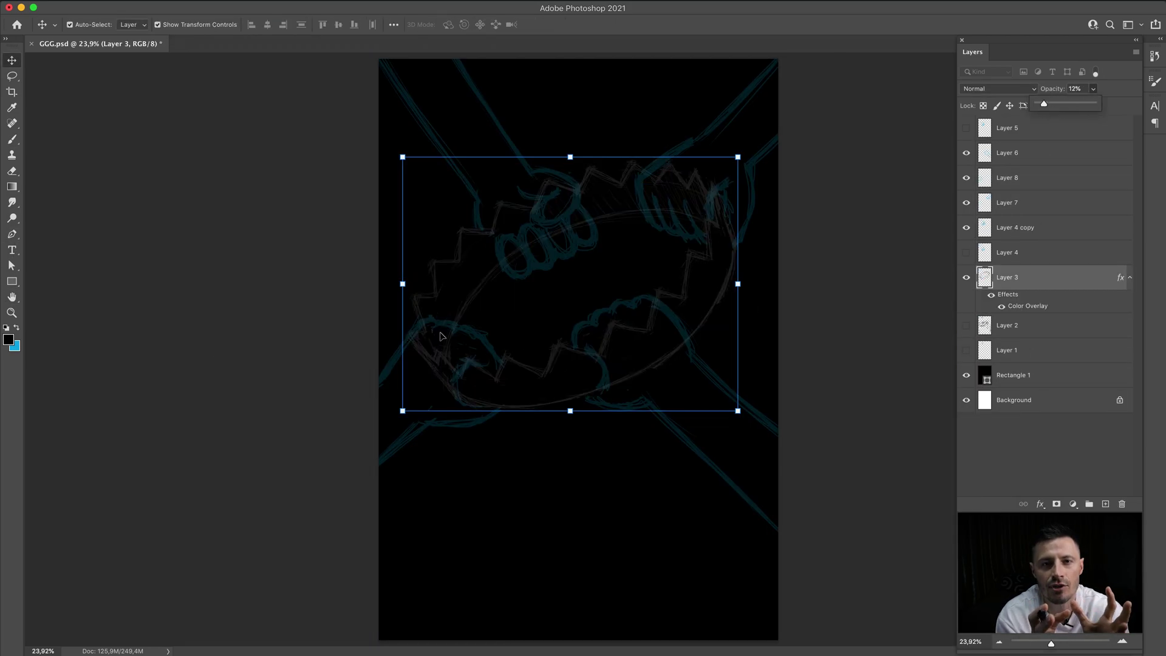
- Fill the background purple and paint the ring's orange zigzag front half up to the right tip
left_click(417, 318)
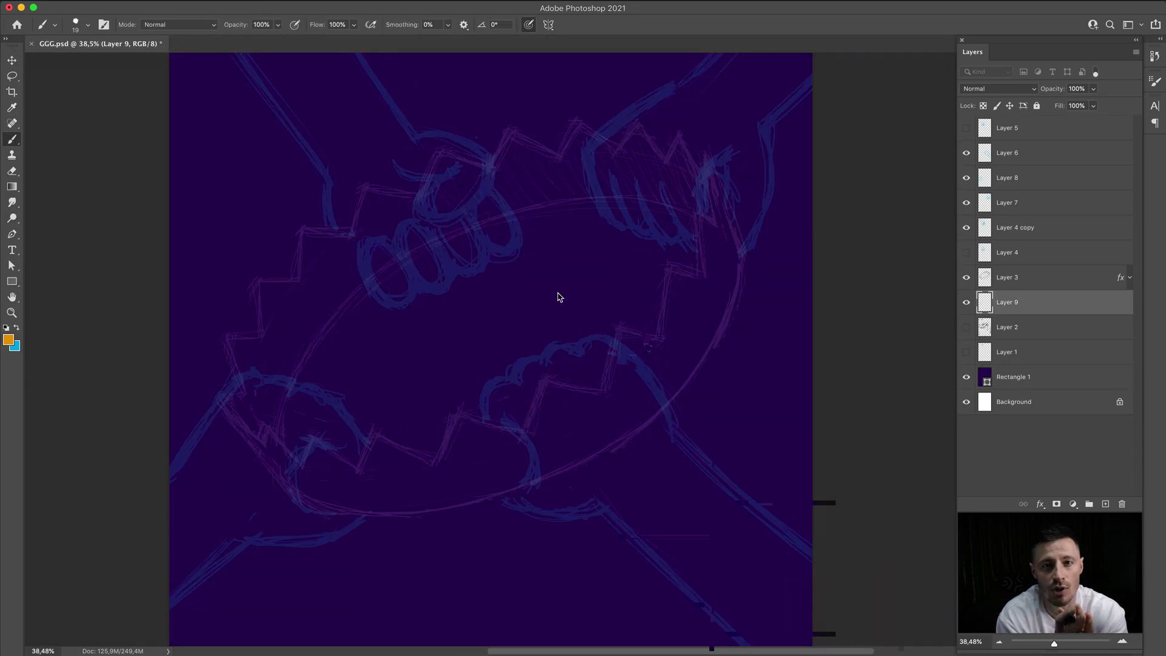
mouse_move(234, 421)
left_mouse_down()
mouse_move(294, 490)
mouse_move(333, 476)
mouse_move(365, 492)
mouse_move(443, 470)
mouse_move(458, 413)
mouse_move(541, 429)
left_mouse_up()
mouse_move(346, 501)
left_mouse_down()
mouse_move(444, 497)
mouse_move(594, 385)
left_mouse_up()
left_click_drag(517, 474, 705, 331)
mouse_move(619, 335)
left_mouse_down()
mouse_move(662, 389)
mouse_move(668, 267)
left_mouse_up()
mouse_move(668, 267)
left_mouse_down()
mouse_move(723, 273)
mouse_move(686, 376)
left_mouse_up()
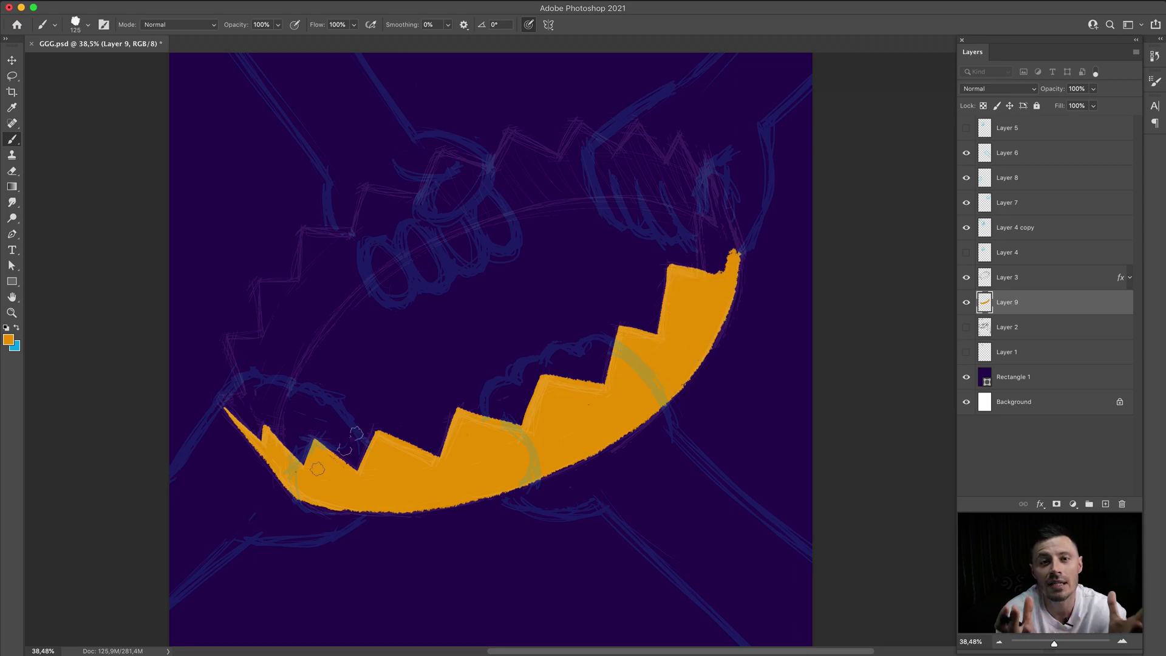
mouse_move(729, 270)
left_mouse_down()
mouse_move(705, 209)
mouse_move(711, 170)
left_mouse_up()
- On a new layer, paint the ring's back curve and upper zigzag spikes in orange
key("ctrl+shift+alt+n")
left_click(8, 340)
key("Return")
key("b")
mouse_move(222, 400)
left_mouse_down()
mouse_move(268, 425)
mouse_move(420, 234)
mouse_move(598, 189)
mouse_move(668, 182)
mouse_move(711, 207)
mouse_move(249, 395)
mouse_move(280, 346)
mouse_move(261, 285)
mouse_move(364, 243)
mouse_move(274, 285)
mouse_move(359, 219)
mouse_move(498, 173)
mouse_move(430, 135)
left_mouse_up()
mouse_move(504, 176)
left_mouse_down()
mouse_move(574, 127)
mouse_move(583, 182)
mouse_move(632, 121)
mouse_move(659, 173)
left_mouse_up()
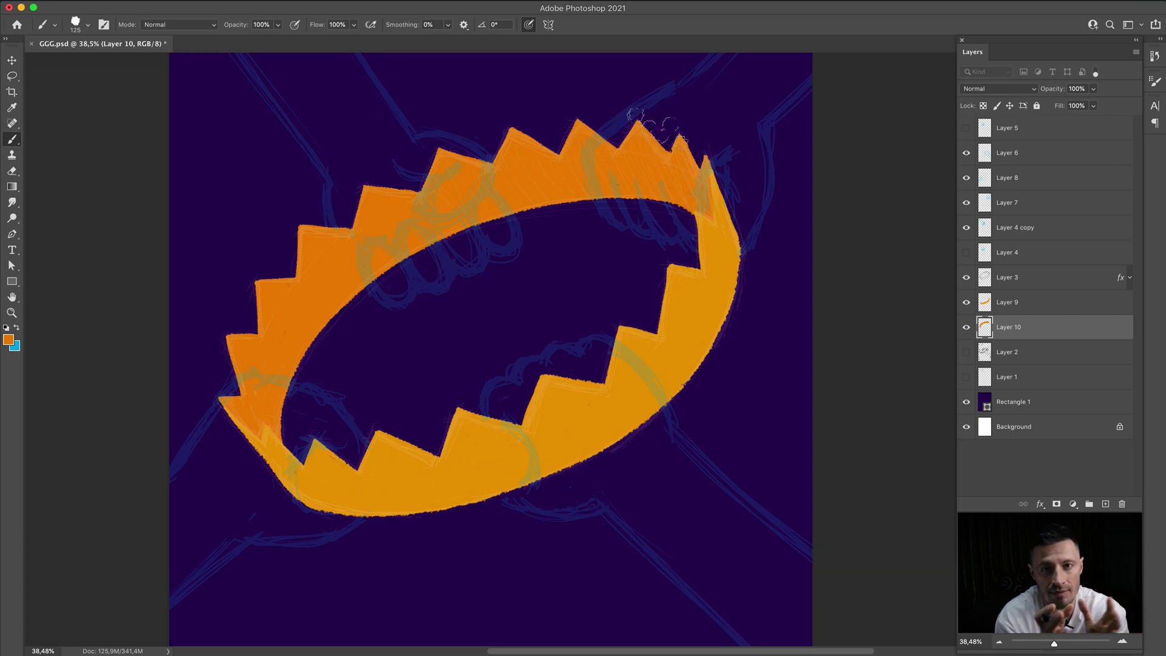
- Darken the ring's back half with Hue/Saturation Lightness −25
key("ctrl+u")
left_click_drag(774, 398, 765, 398)
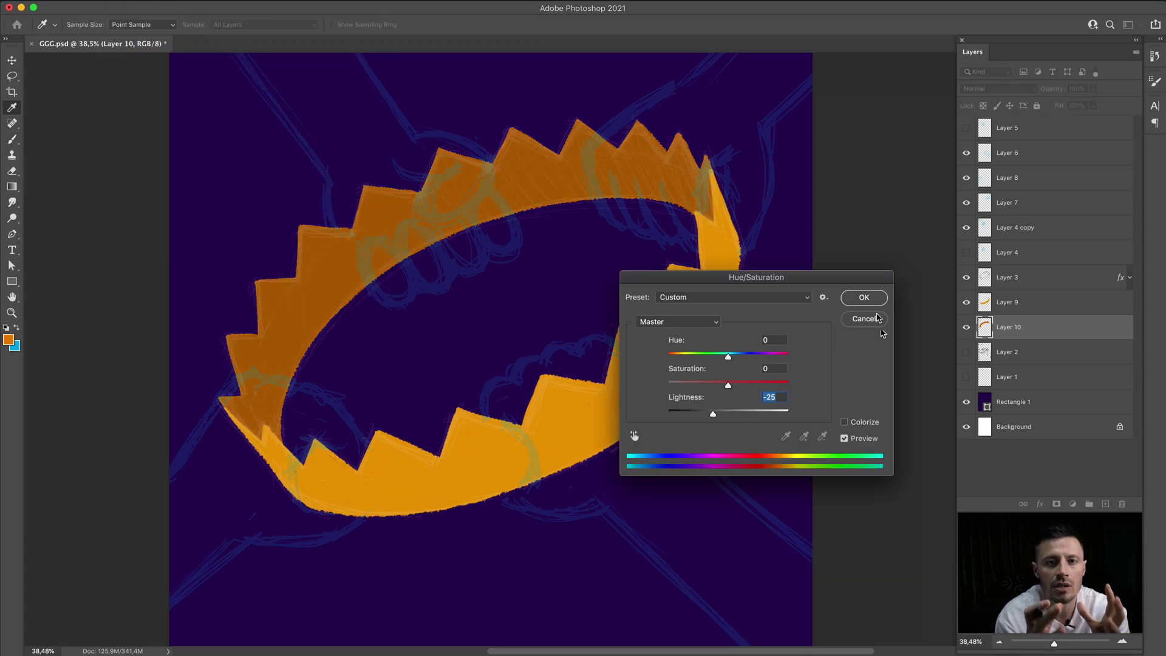
key("Return")
key("v")
- On a new layer, paint blue fingers gripping the ring's upper-left rim
key("ctrl+shift+alt+n")
key("b")
mouse_move(392, 282)
left_mouse_down()
mouse_move(401, 255)
mouse_move(450, 268)
left_mouse_up()
mouse_move(437, 213)
left_mouse_down()
mouse_move(476, 268)
mouse_move(475, 190)
mouse_move(419, 152)
left_mouse_up()
- Tuck the fingers behind the ring, paint the upper-left wrist and arm to the edge, and save
key("ctrl+shift+alt+n")
left_click(1093, 107)
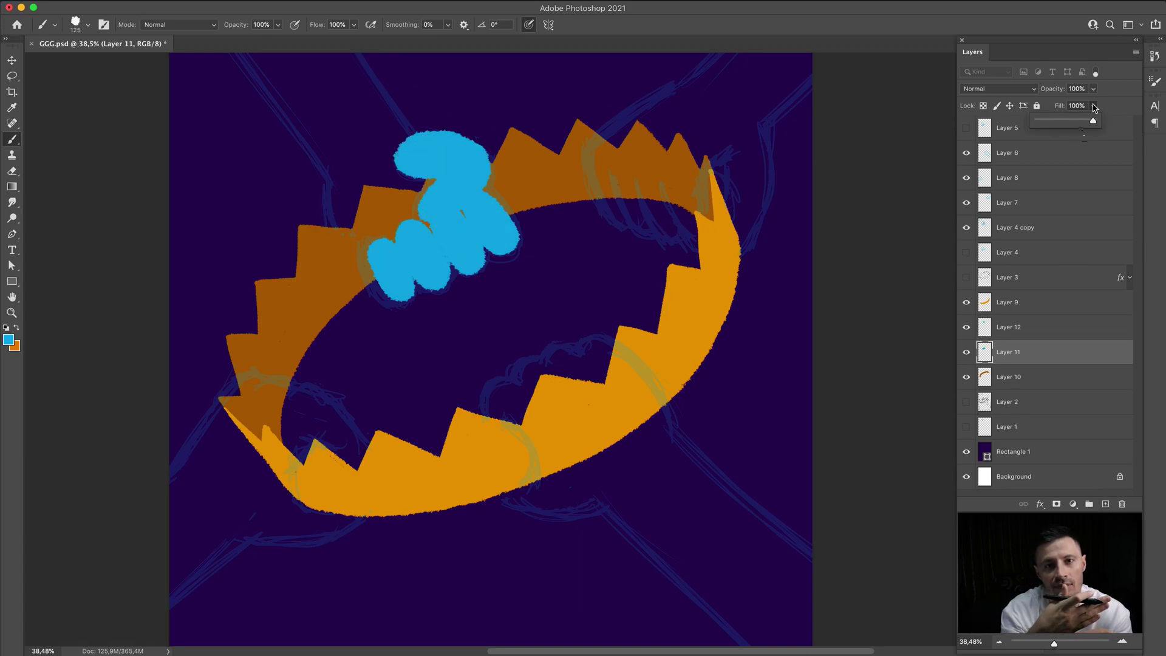
key("alt+bracketright")
key("ctrl+shift+alt+n")
left_click_drag(420, 176, 341, 194)
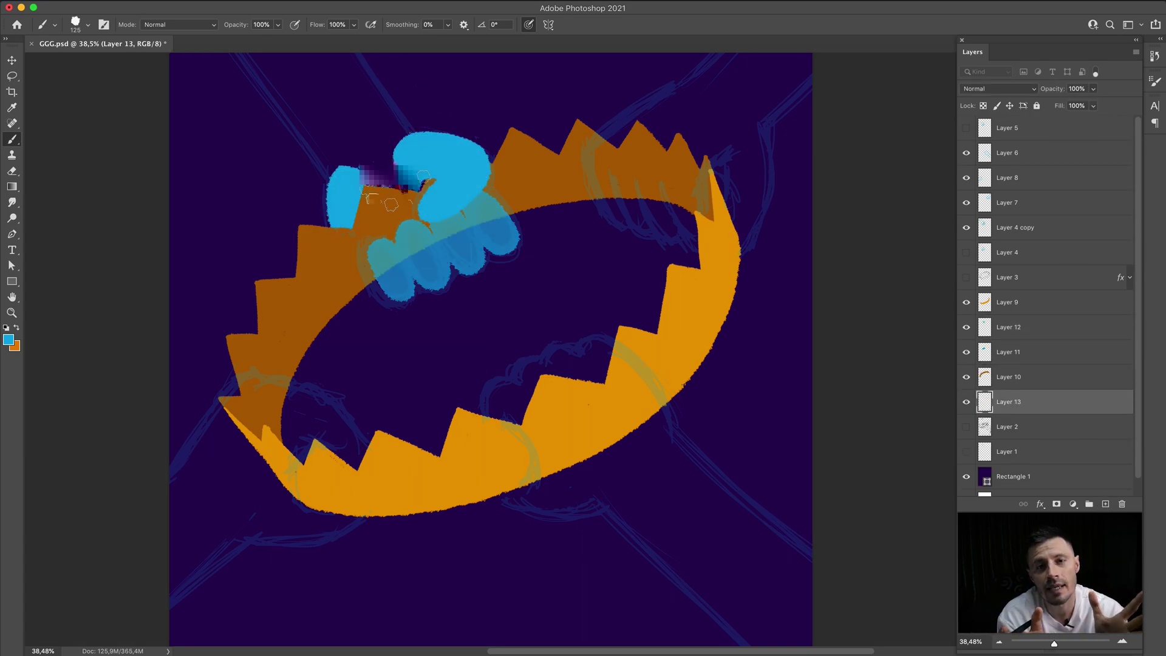
scroll(422, 183, "up", 3)
left_click_drag(400, 303, 291, 121)
left_click_drag(182, 122, 334, 229)
key("ctrl+s")
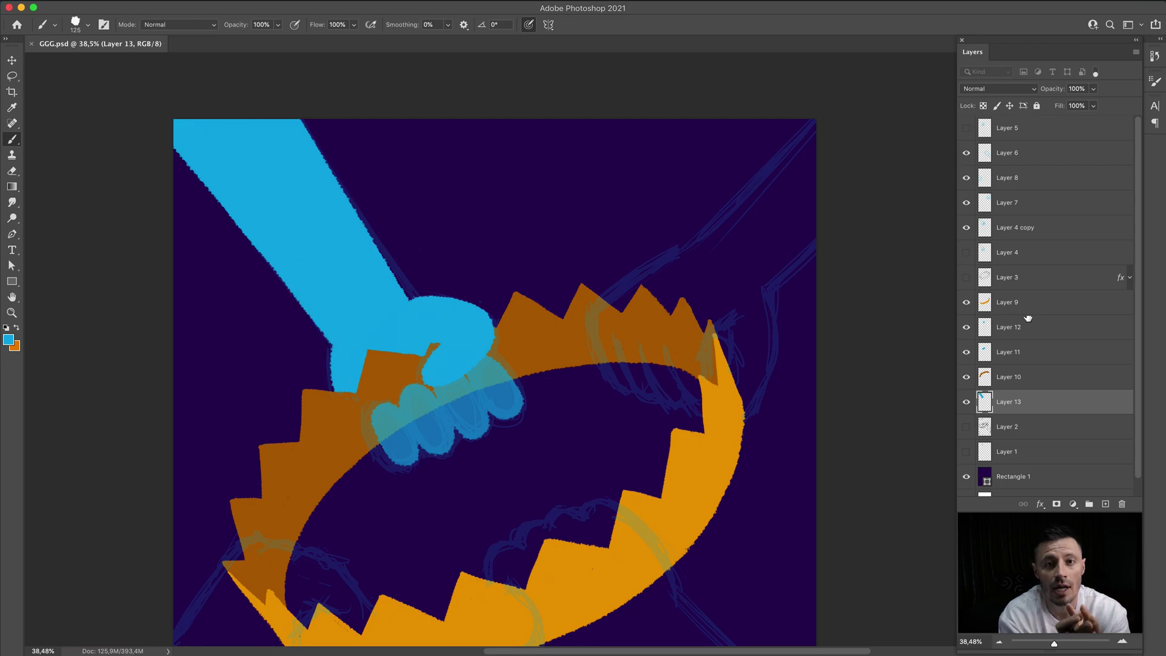
- Paint the lower blue hand over the ring's front with its arm toward the bottom right
left_click(460, 329, "ctrl")
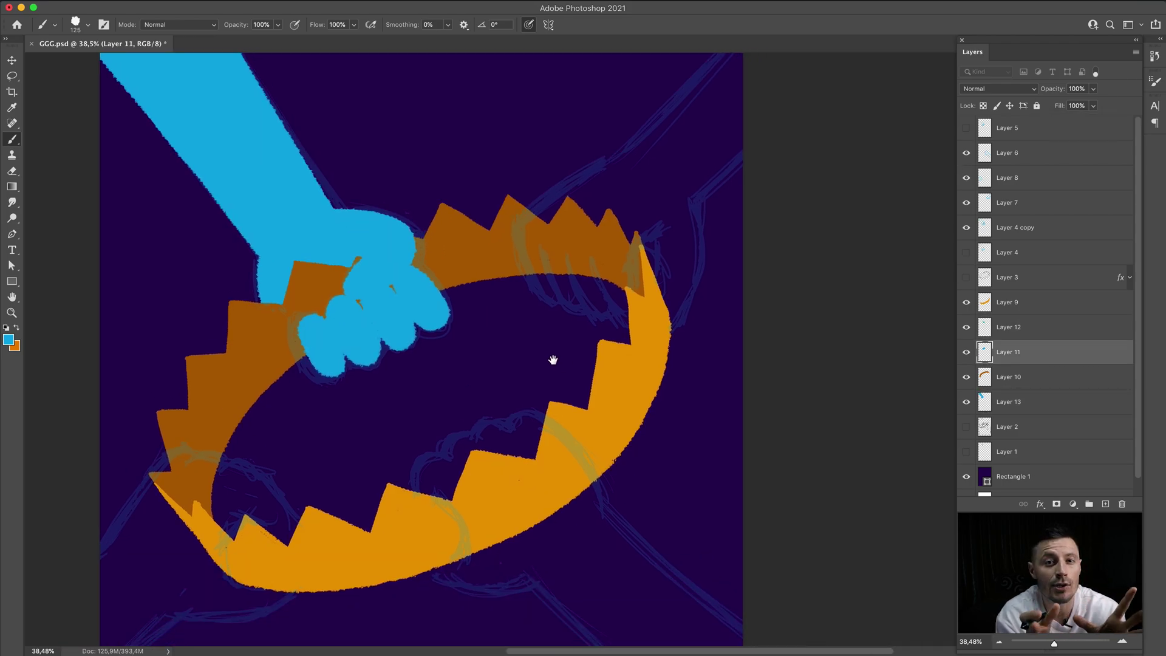
left_click_drag(475, 427, 336, 215)
key("ctrl+shift+alt+n")
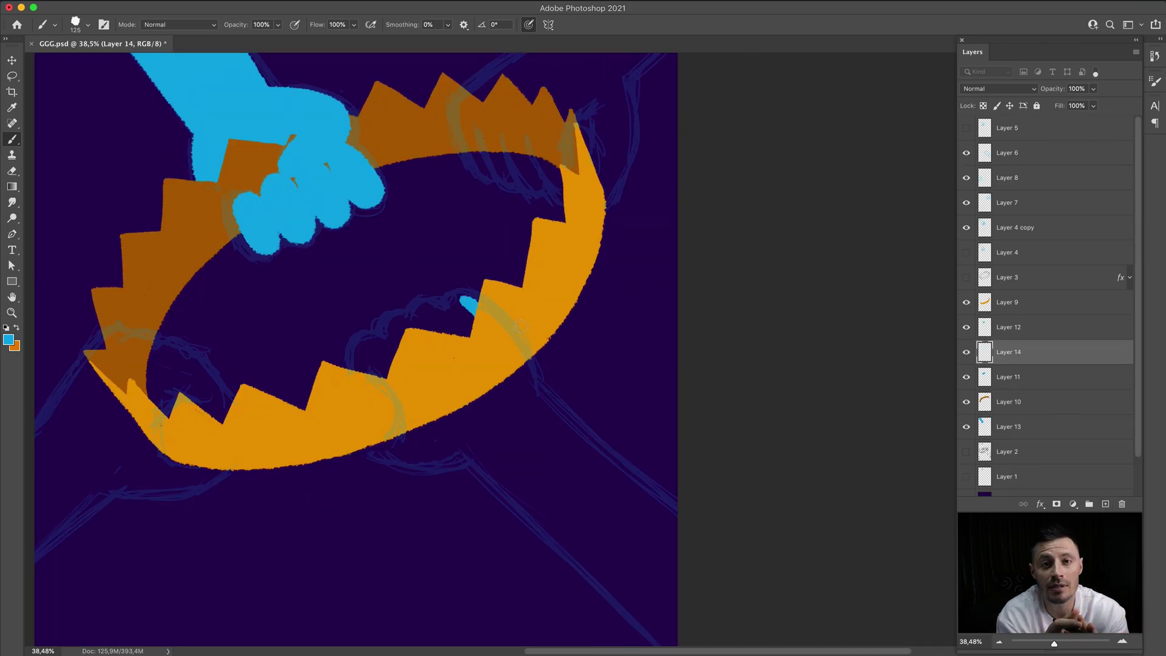
left_click_drag(460, 297, 528, 368)
left_click_drag(489, 321, 402, 391)
left_click_drag(352, 338, 410, 315)
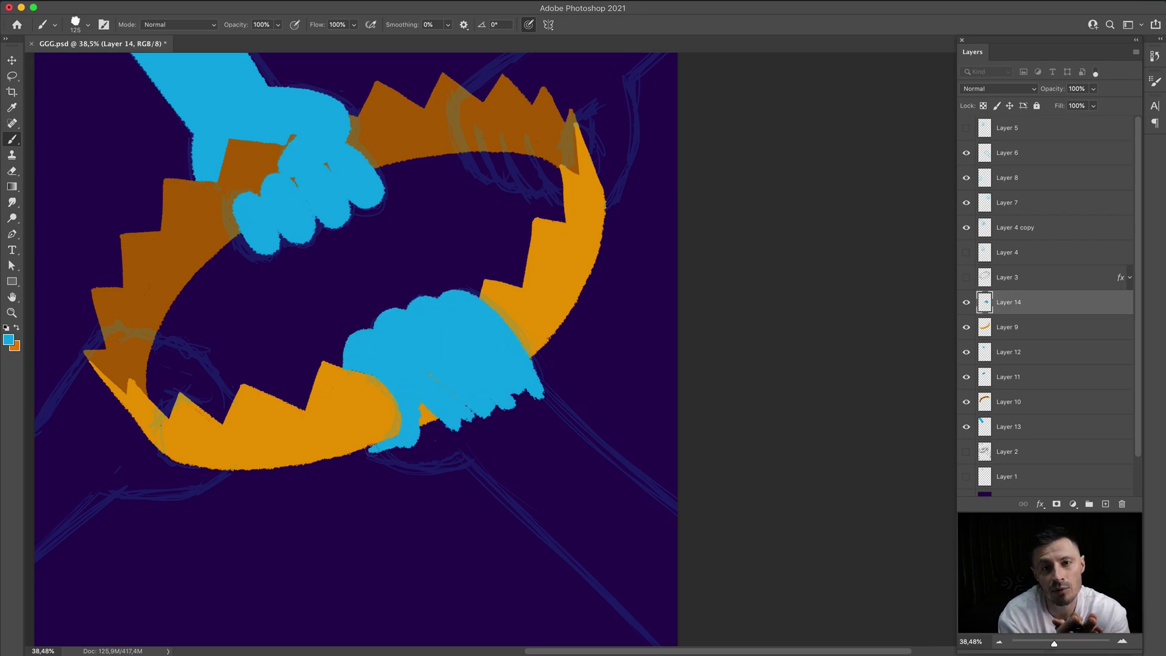
left_click_drag(364, 447, 668, 535)
mouse_move(526, 476)
left_mouse_down()
mouse_move(521, 399)
mouse_move(671, 483)
left_mouse_up()
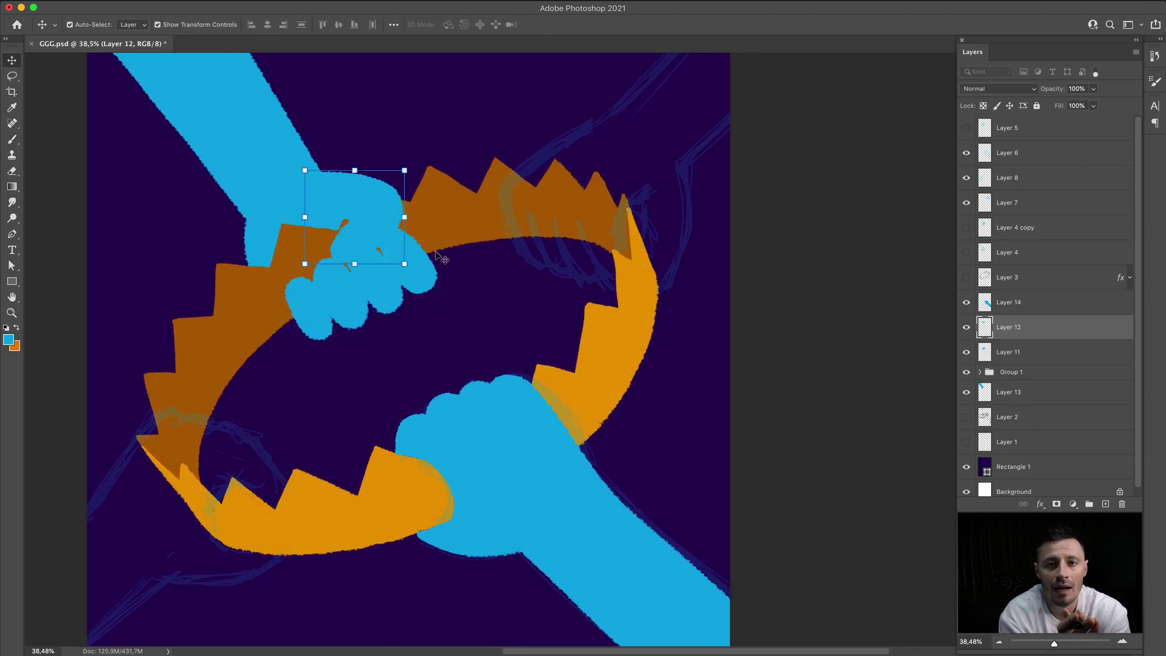
- Paint the upper-right blue hand and extend its arm to the canvas corner
left_click_drag(696, 281, 614, 358)
mouse_move(447, 270)
left_mouse_down()
mouse_move(452, 337)
mouse_move(525, 186)
mouse_move(443, 273)
left_mouse_up()
mouse_move(449, 316)
left_mouse_down()
mouse_move(517, 346)
mouse_move(498, 255)
mouse_move(562, 176)
mouse_move(373, 388)
left_mouse_up()
left_click_drag(510, 340, 586, 189)
mouse_move(477, 368)
left_mouse_down()
mouse_move(519, 449)
mouse_move(540, 394)
left_mouse_up()
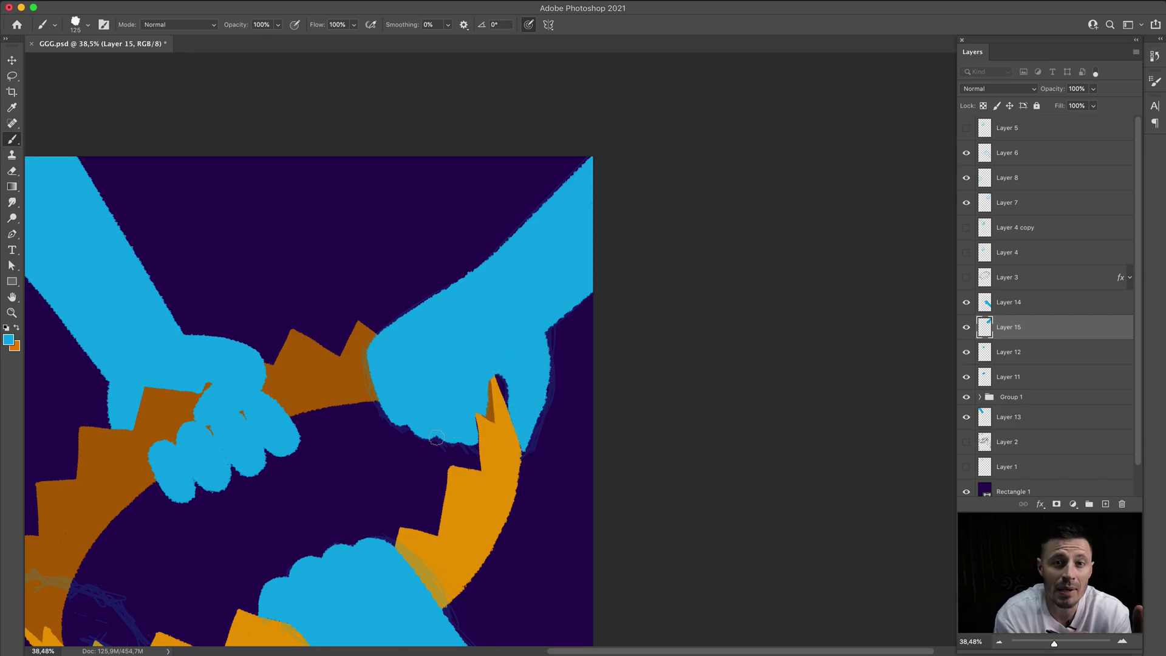
- Paint the lower-left blue hand on a new layer, then view the whole poster
left_click_drag(436, 438, 658, 191)
key("ctrl+shift+alt+n")
mouse_move(179, 459)
left_mouse_down()
mouse_move(264, 333)
mouse_move(308, 416)
mouse_move(183, 486)
mouse_move(252, 475)
left_mouse_up()
scroll(286, 405, "up", 3)
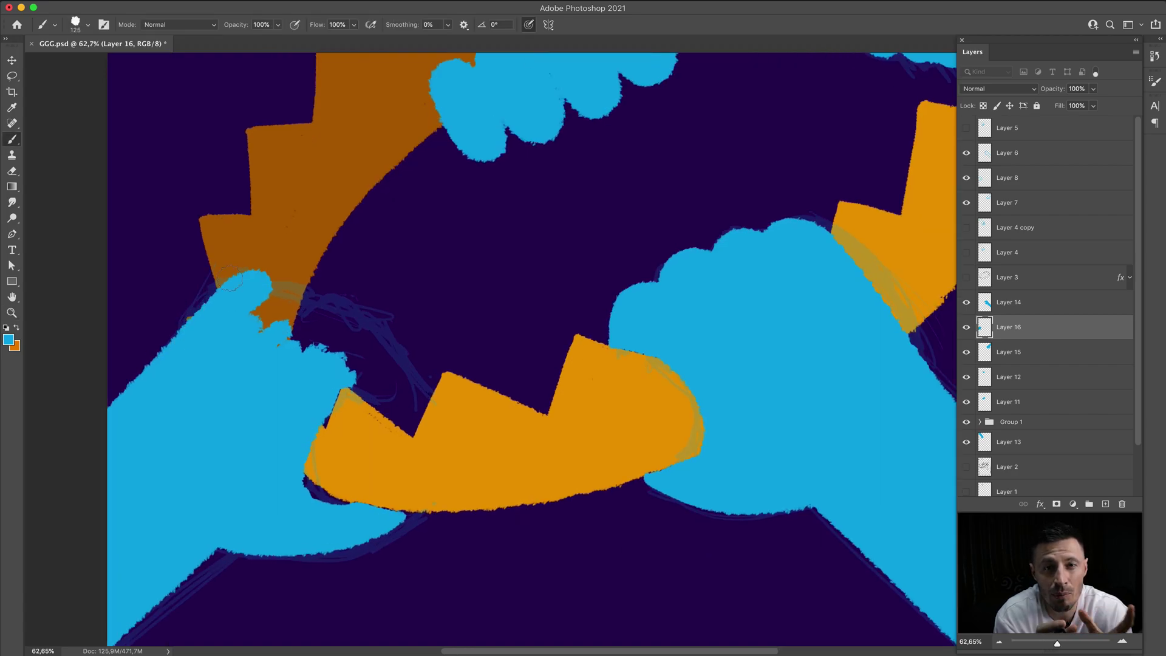
left_click_drag(200, 304, 421, 412)
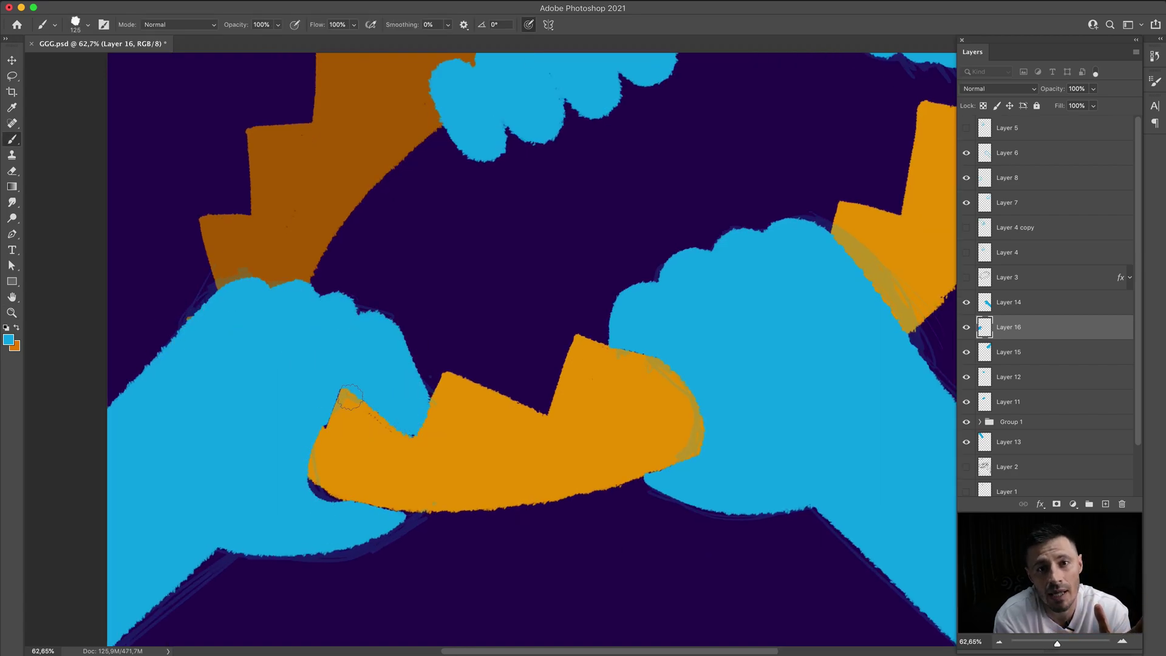
key("super+0")
- Add a layer mask to Group 1 and switch to the Brush tool
key("v")
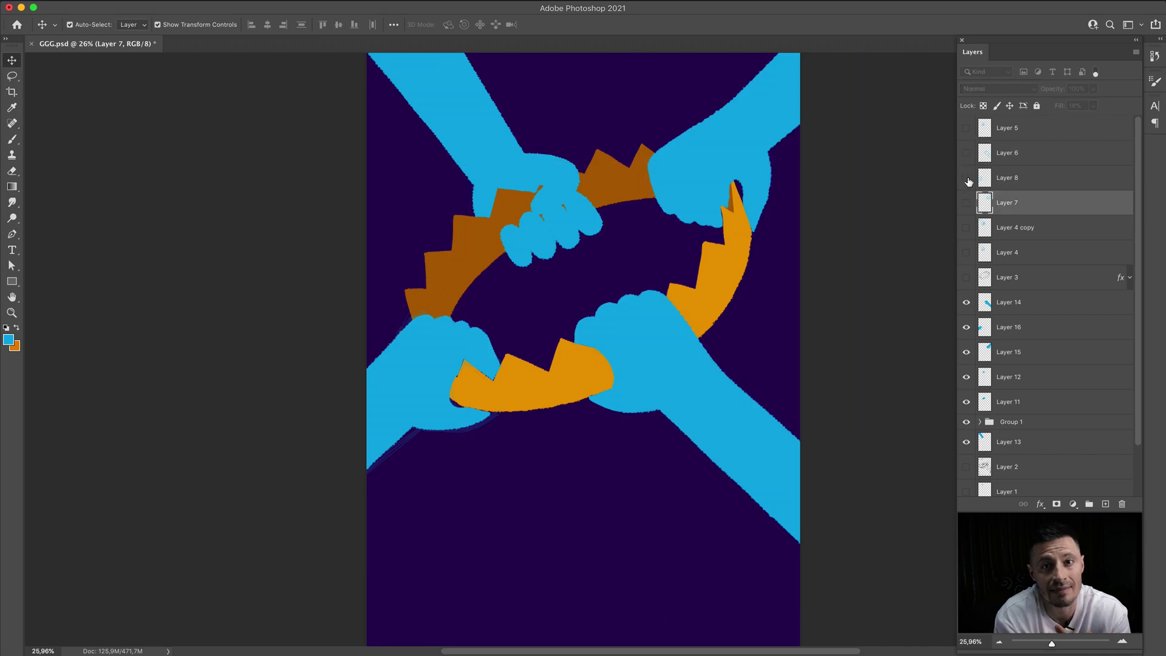
scroll(502, 369, "up", 2)
scroll(502, 369, "up", 3)
left_click(1032, 422)
left_click(1057, 504)
key("b")
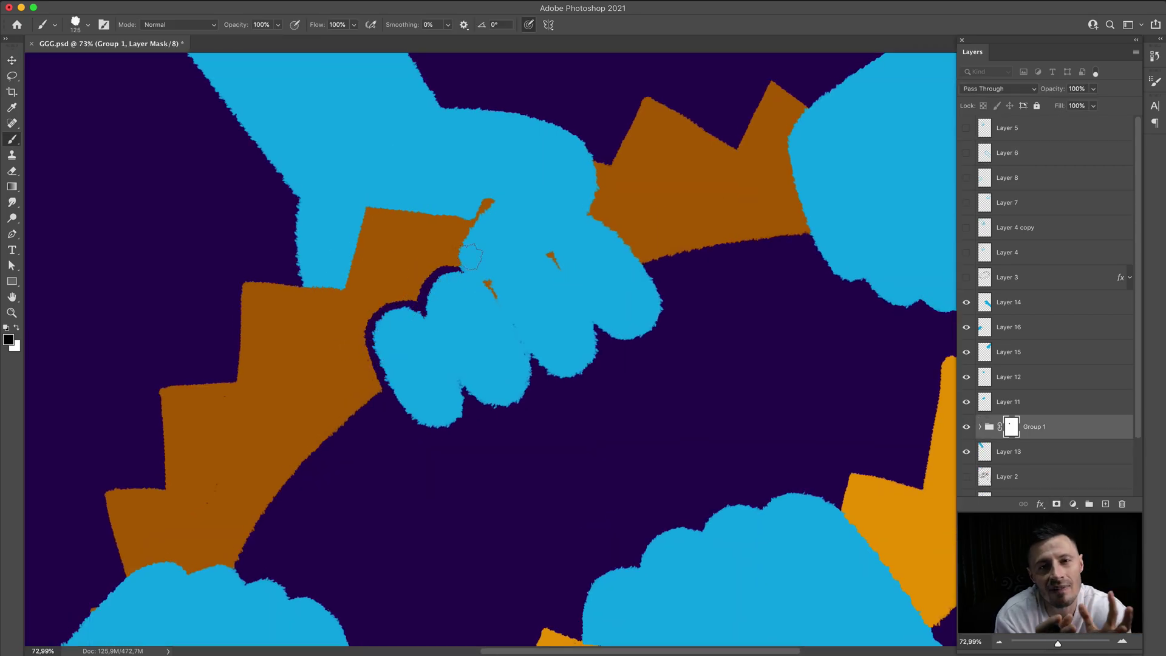
- Mask the fist's layer to hide orange overlapping its edge, and shift the outlined fist part up-right
scroll(539, 274, "up", 3)
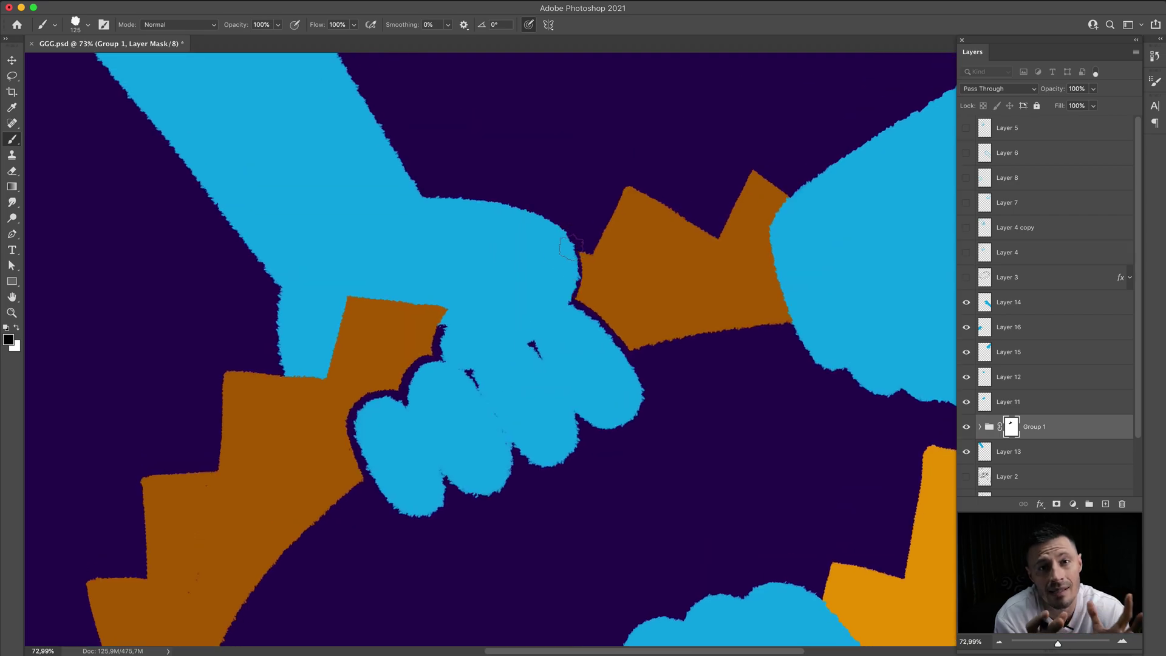
left_click(370, 276, "super")
left_click(1057, 504)
left_click_drag(286, 367, 410, 294)
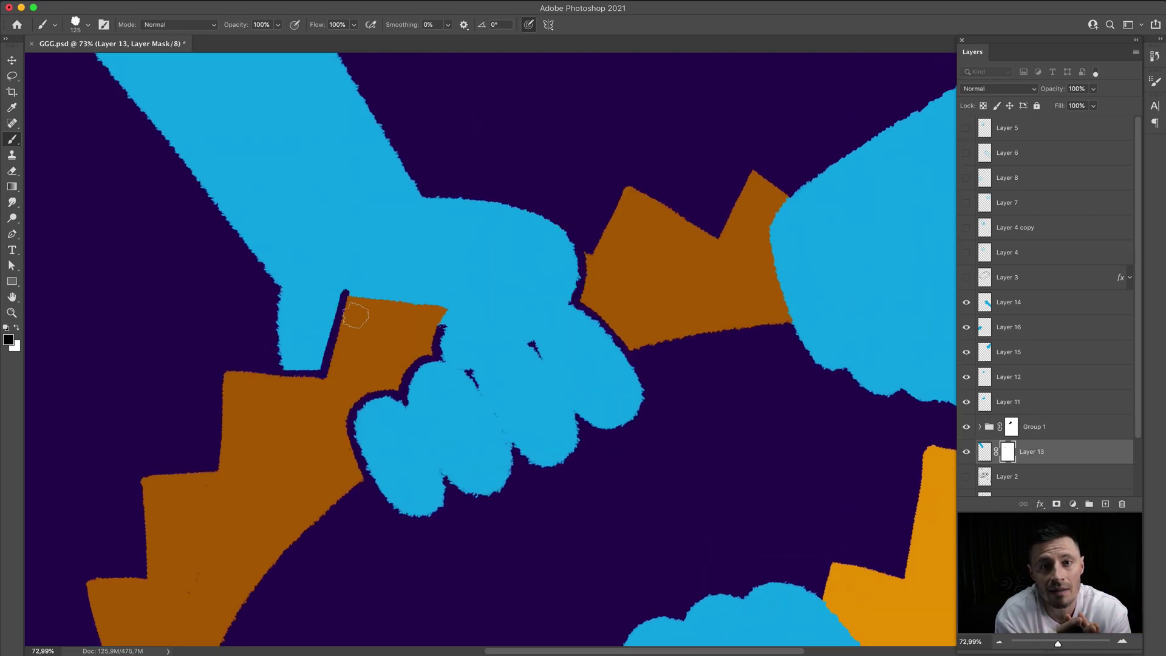
left_click(432, 398, "super")
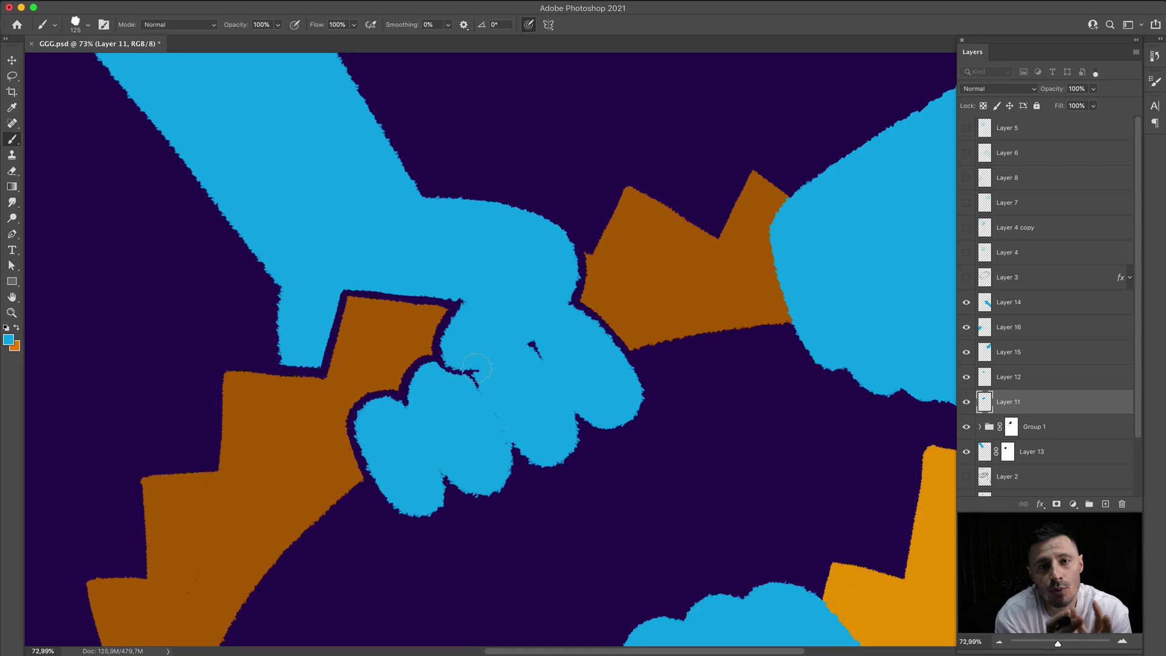
left_click_drag(433, 398, 510, 352)
left_click(478, 284, "super")
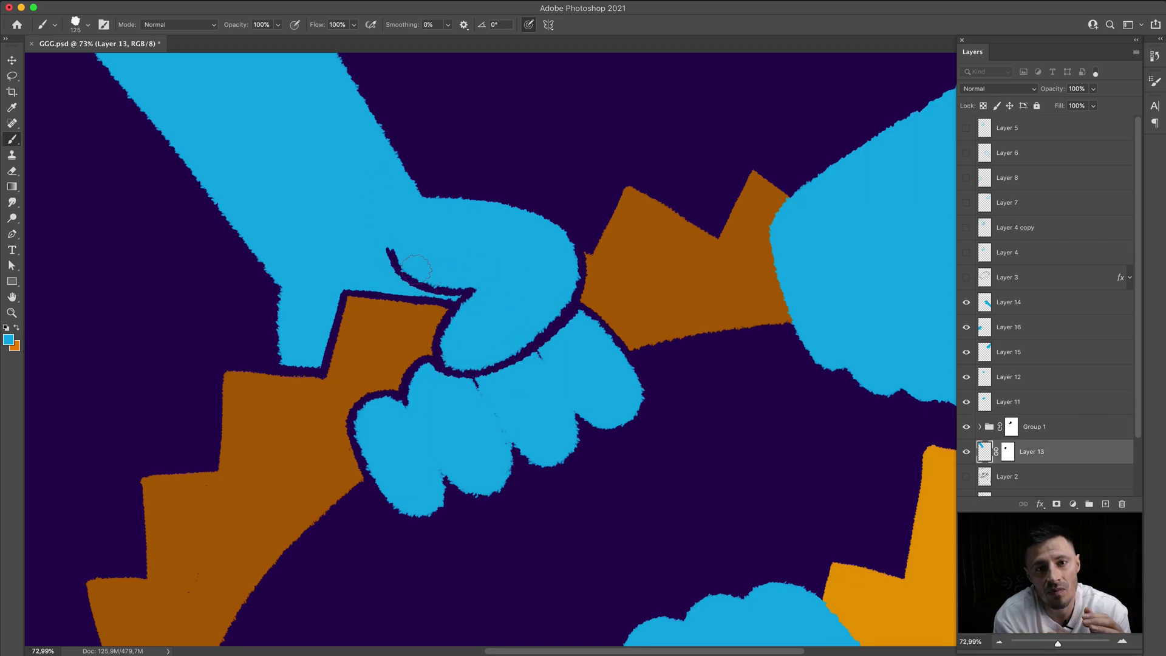
left_click(407, 402, "super")
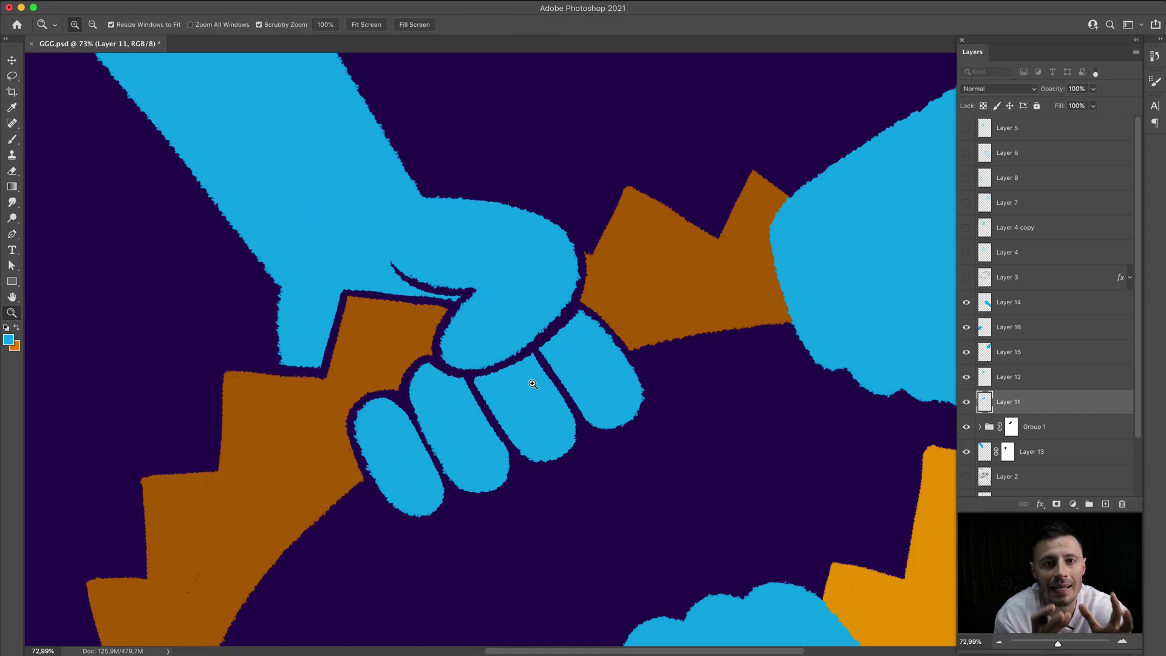
- Outline the thumb's lower edge and first finger's upper edge in dark purple
key("super+0")
scroll(516, 377, "up", 3)
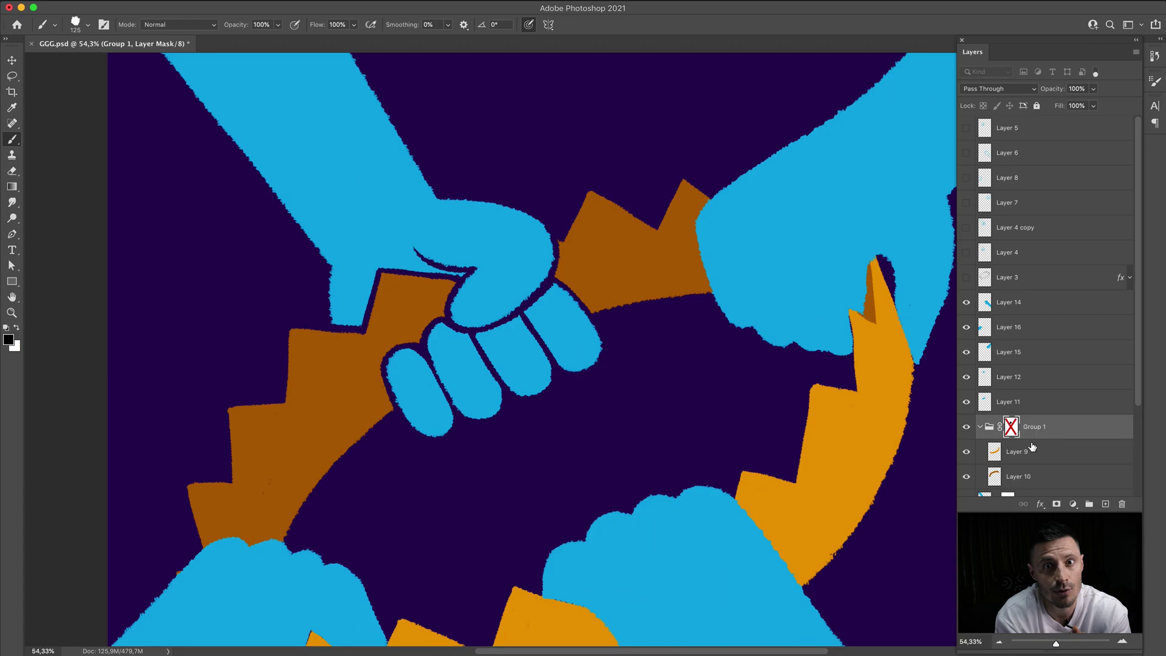
left_click(450, 319, "super")
left_click_drag(451, 322, 555, 249)
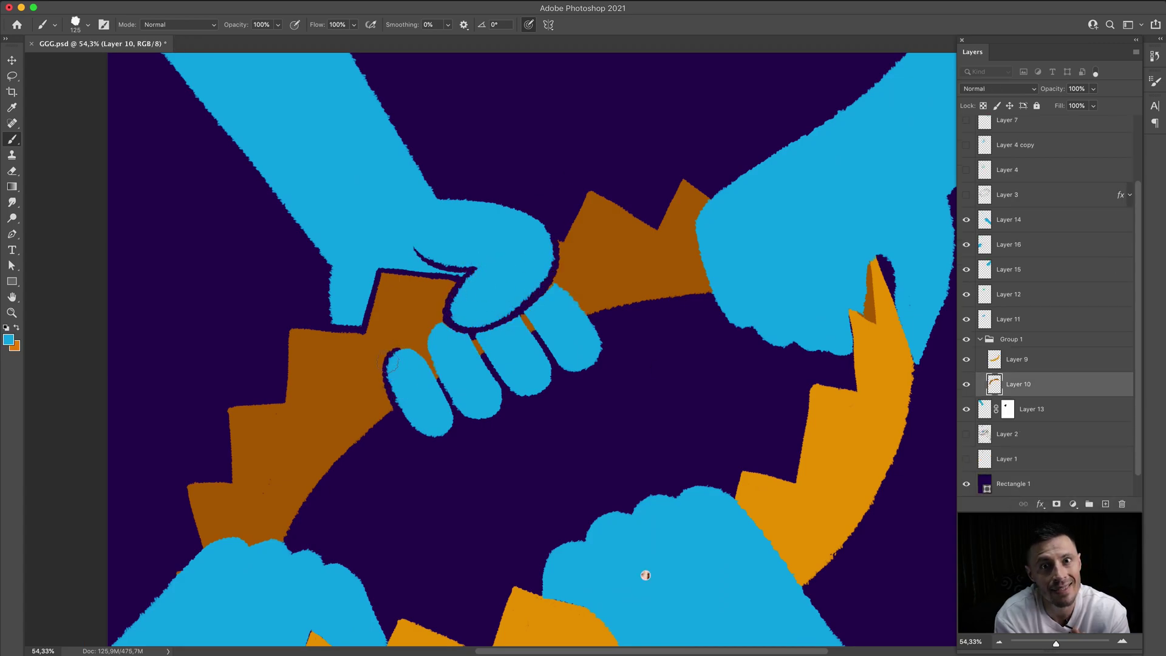
left_click_drag(396, 356, 437, 320)
- Outline the blue hand's left edge and the orange zigzag tip's edges in dark purple
left_click(471, 246, "super")
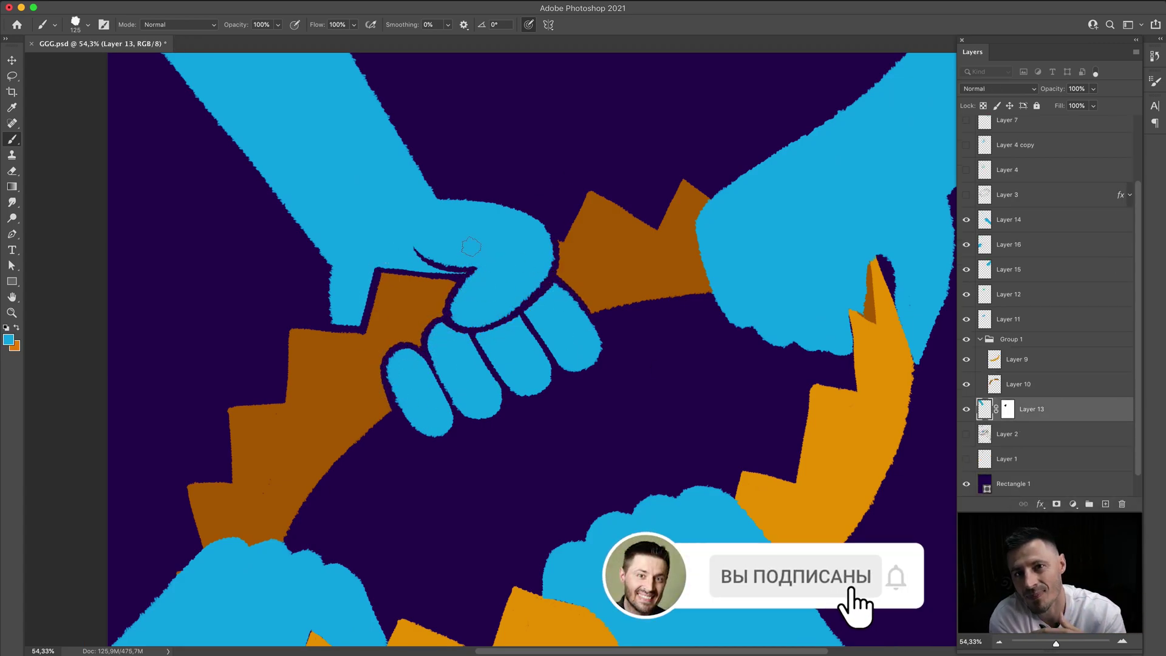
left_click(446, 367, "super")
key("b")
left_click_drag(400, 157, 406, 317)
left_click(634, 344, "super")
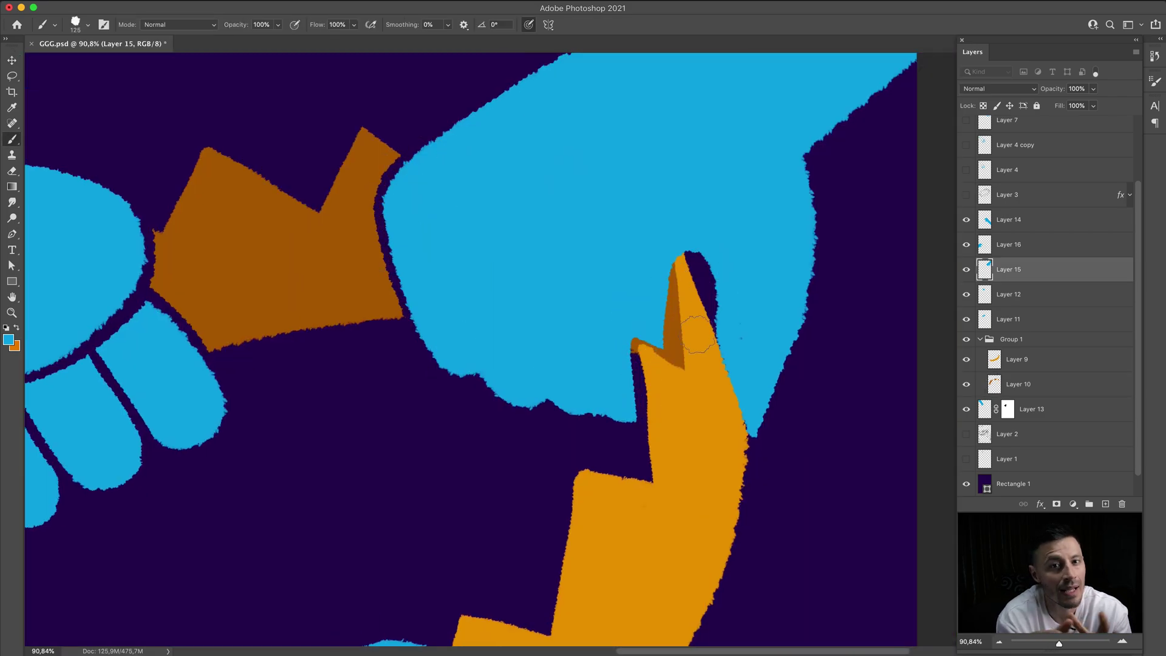
left_click_drag(699, 334, 750, 428)
- Extend the zigzag tip outline and draw a finger separation line on the upper-right hand
left_click(675, 320, "super")
left_click_drag(634, 346, 681, 255)
left_click(729, 364, "super")
scroll(736, 344, "up", 3)
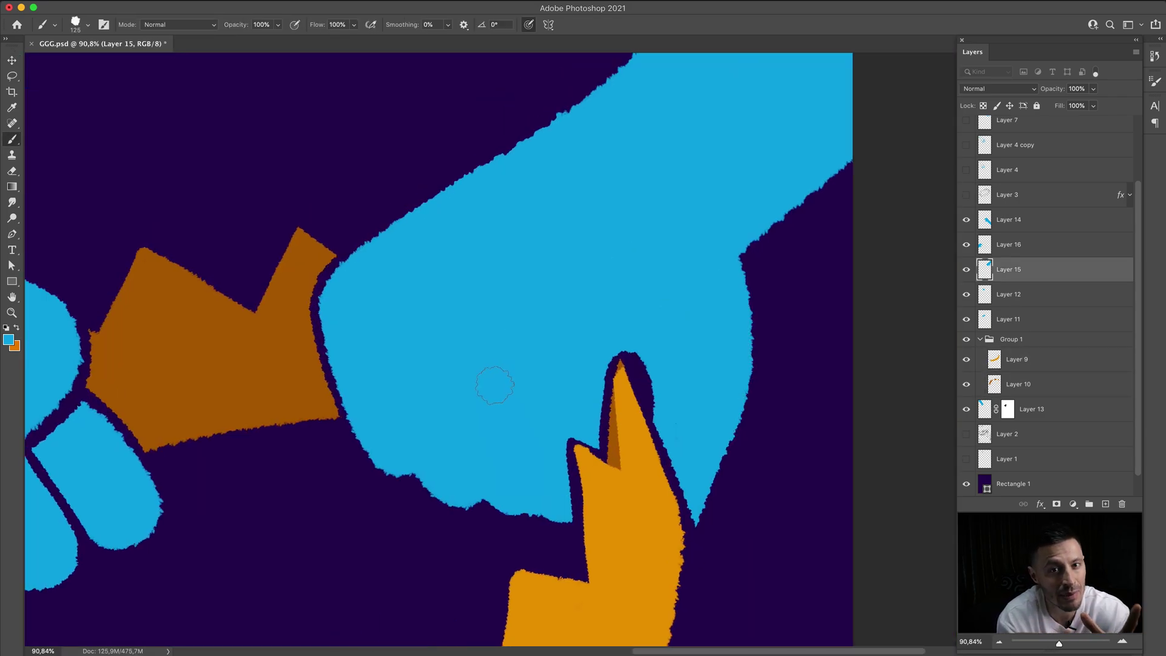
left_click_drag(496, 384, 519, 507)
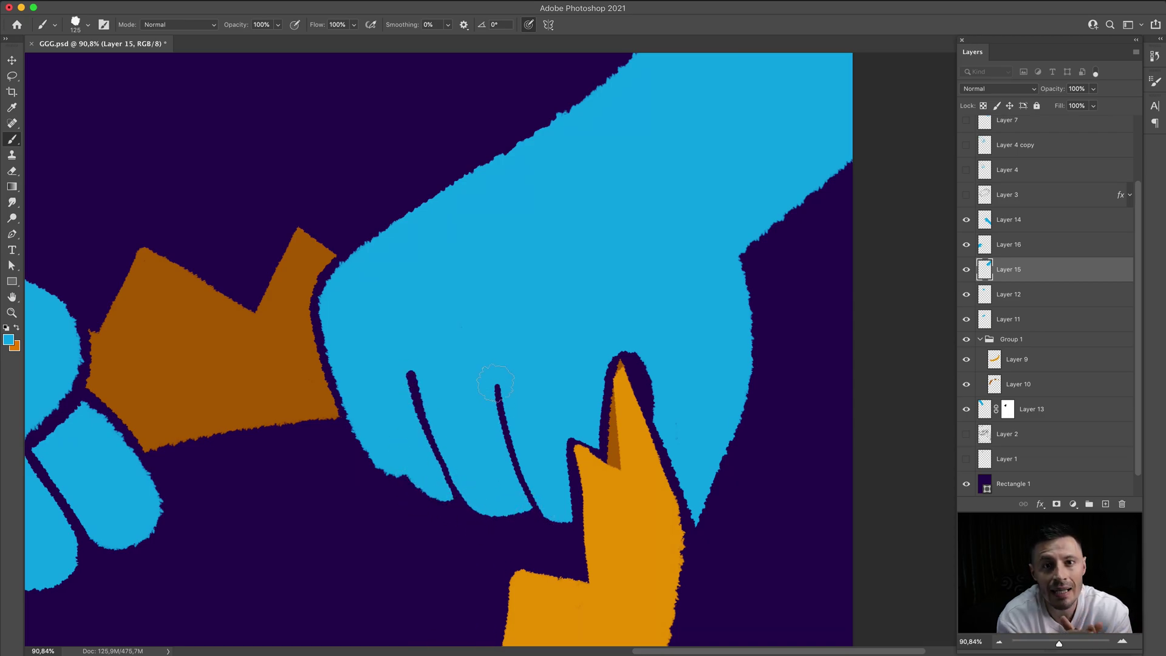
- Draw another finger separation line on the upper-right hand
scroll(528, 456, "up", 5)
left_click(480, 328, "super")
scroll(480, 328, "down", 5)
left_click(523, 382, "super")
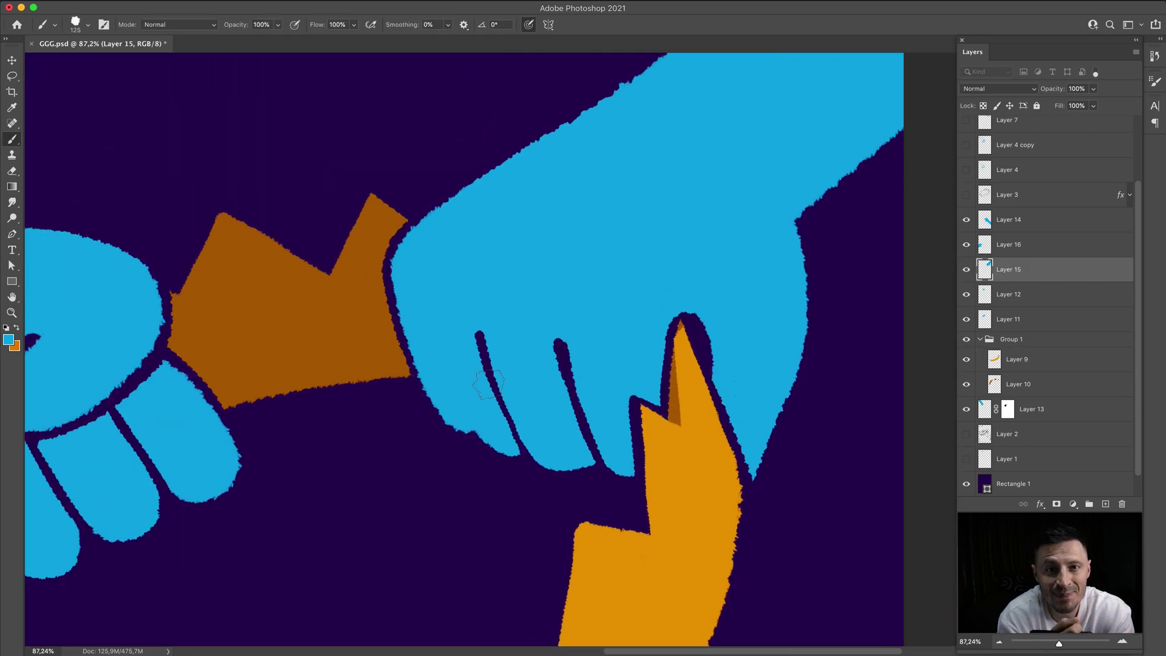
left_click_drag(425, 319, 468, 431)
scroll(608, 341, "down", 2)
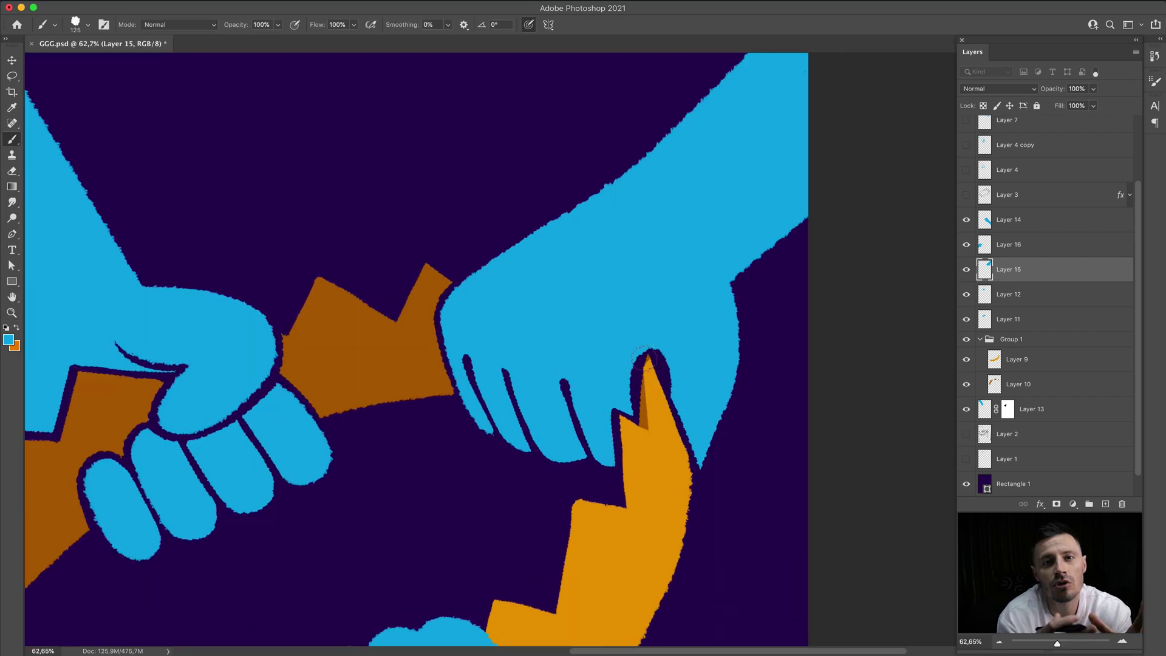
scroll(674, 332, "down", 2)
- Outline the lower orange piece's right edge and the zigzag's lower-left edge in dark purple
left_click(674, 332, "super")
scroll(603, 414, "down", 5)
scroll(603, 414, "left", 3)
left_click_drag(507, 378, 554, 469)
left_click(545, 499, "super")
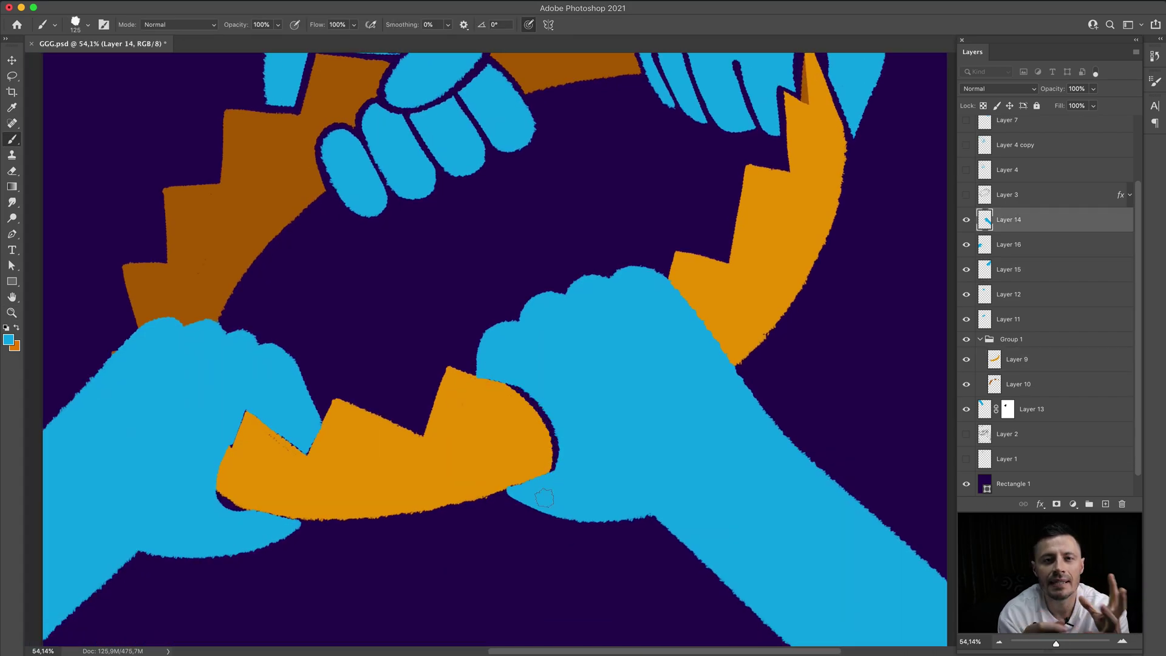
left_click(737, 358, "super")
left_click_drag(736, 363, 658, 276)
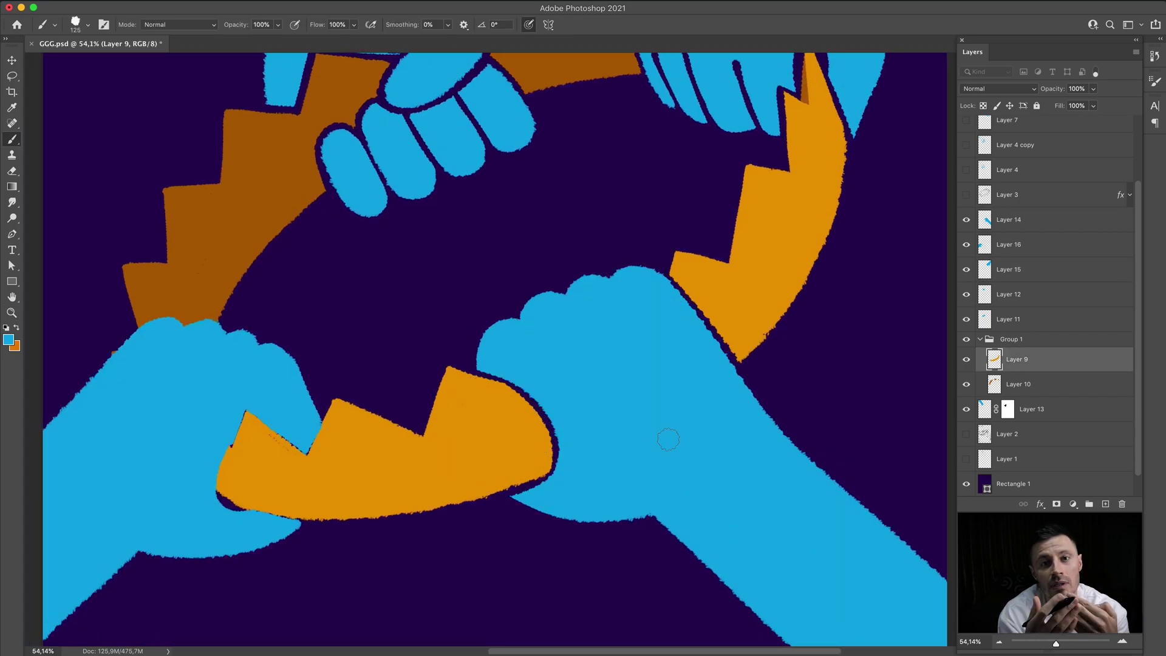
left_click_drag(558, 448, 547, 479)
- Darken the zigzag edge and outline the lower-right hand's edge
left_click(539, 493, "super")
left_click(549, 403, "super")
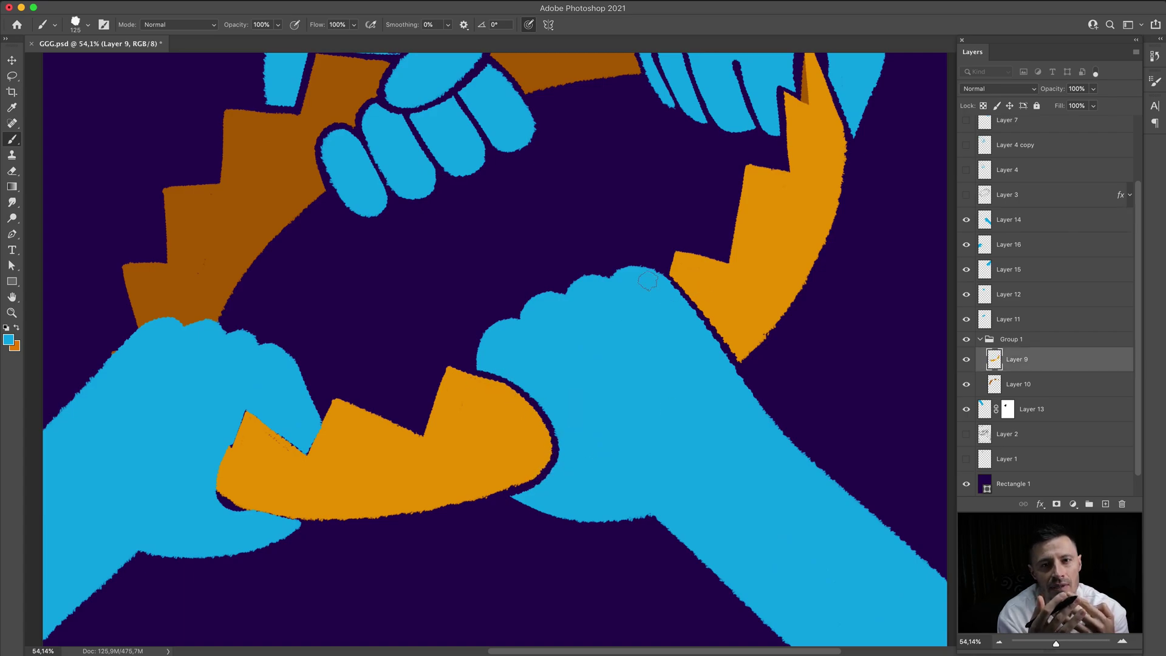
left_click_drag(658, 273, 729, 358)
scroll(668, 258, "up", 3)
left_click_drag(668, 258, 645, 159)
scroll(645, 159, "down", 3)
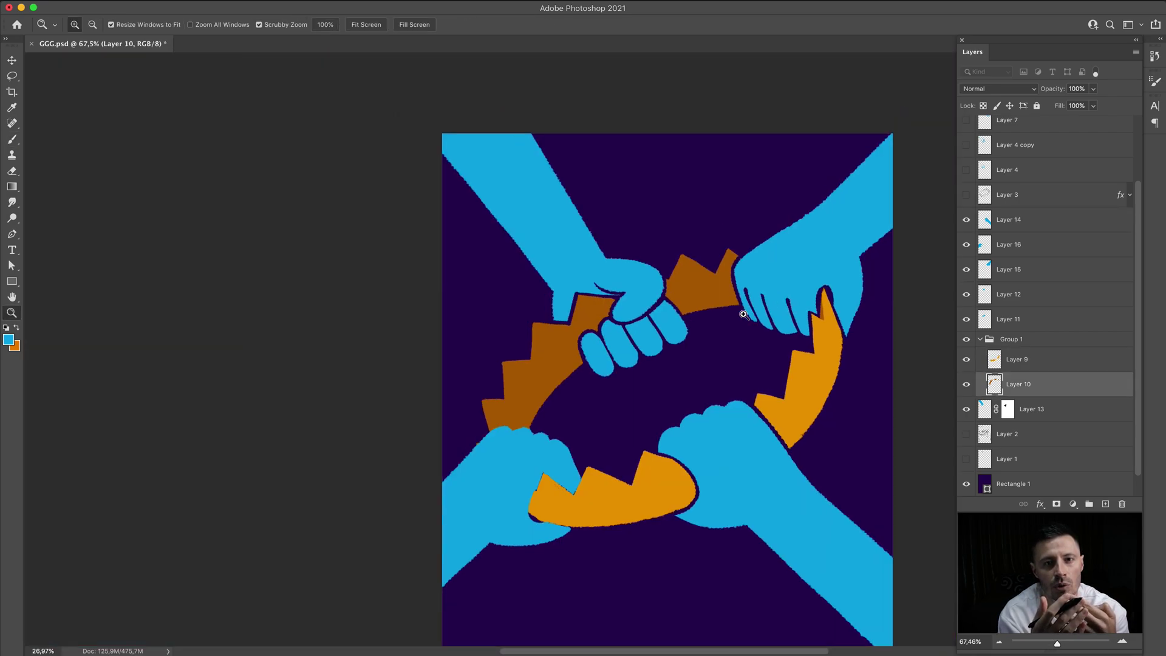
scroll(536, 328, "up", 2)
- Move between the lower-left hand and ring piece layers, bringing the lower-left hand into view
left_click(536, 328, "super")
left_click(465, 334, "super")
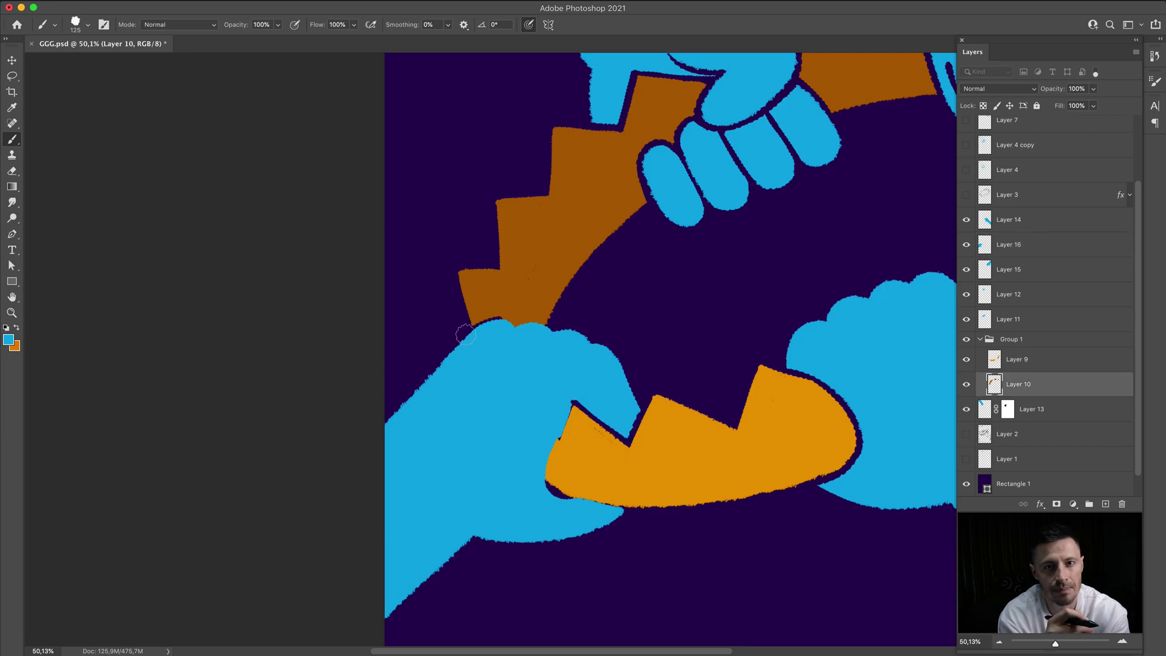
left_click(568, 419, "super")
left_click(492, 339, "ctrl")
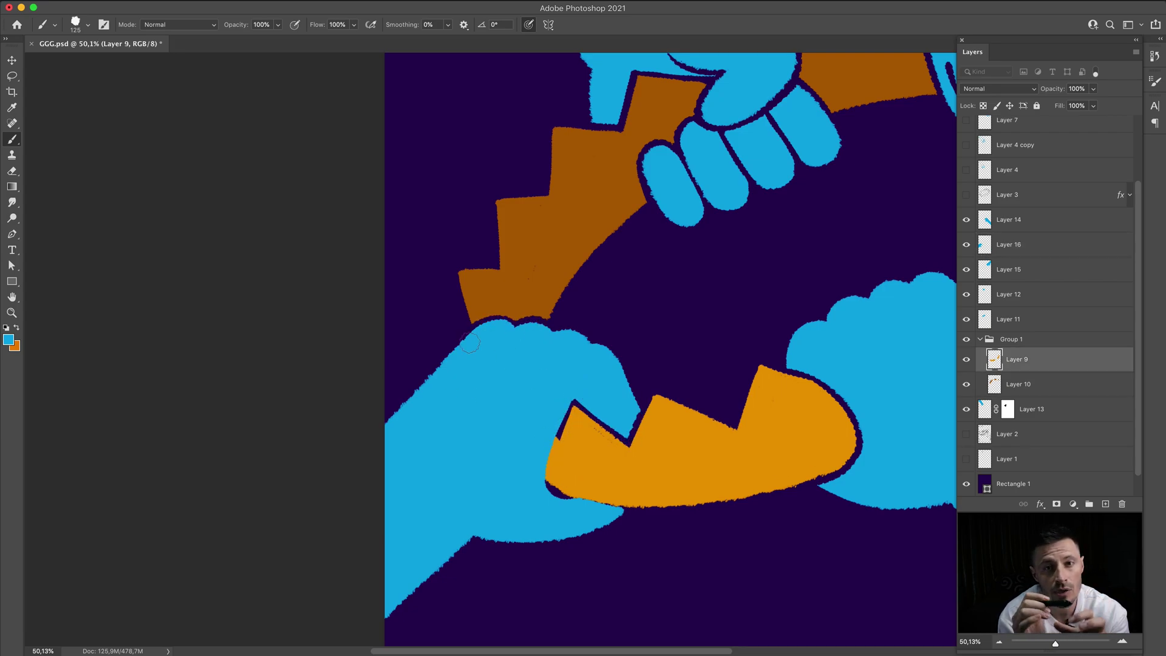
left_click_drag(614, 494, 556, 442)
left_click(555, 442, "ctrl")
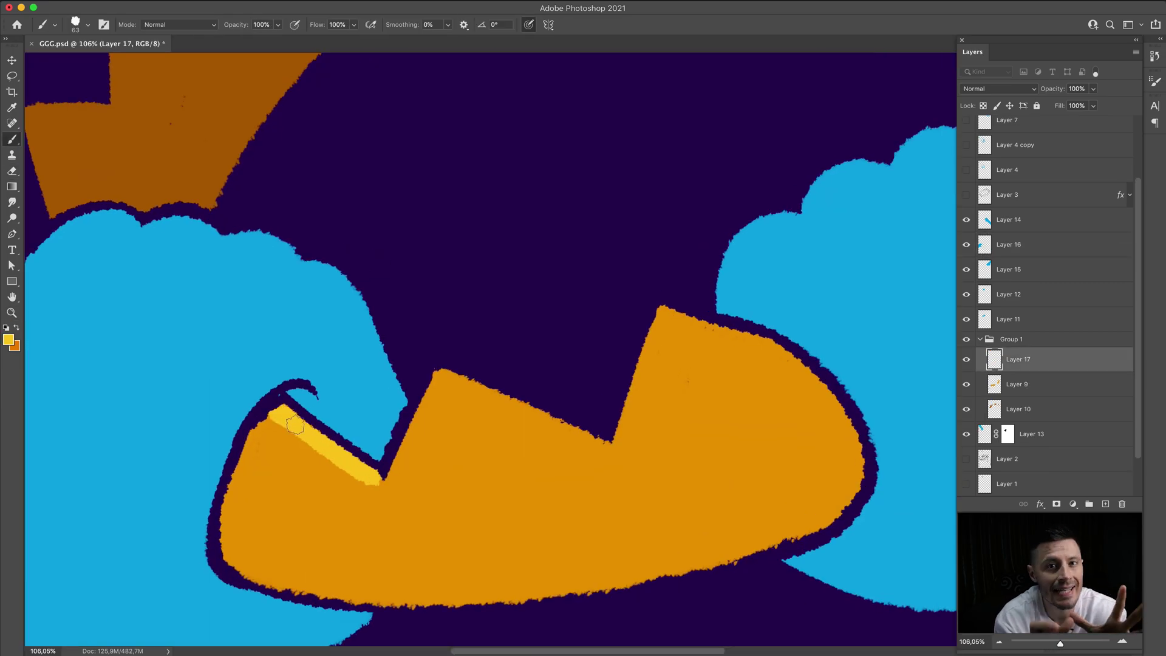
- Paint yellow highlights along the orange piece's edges and the upper-right zigzag tips
left_click_drag(437, 367, 577, 435)
left_click_drag(484, 341, 447, 442)
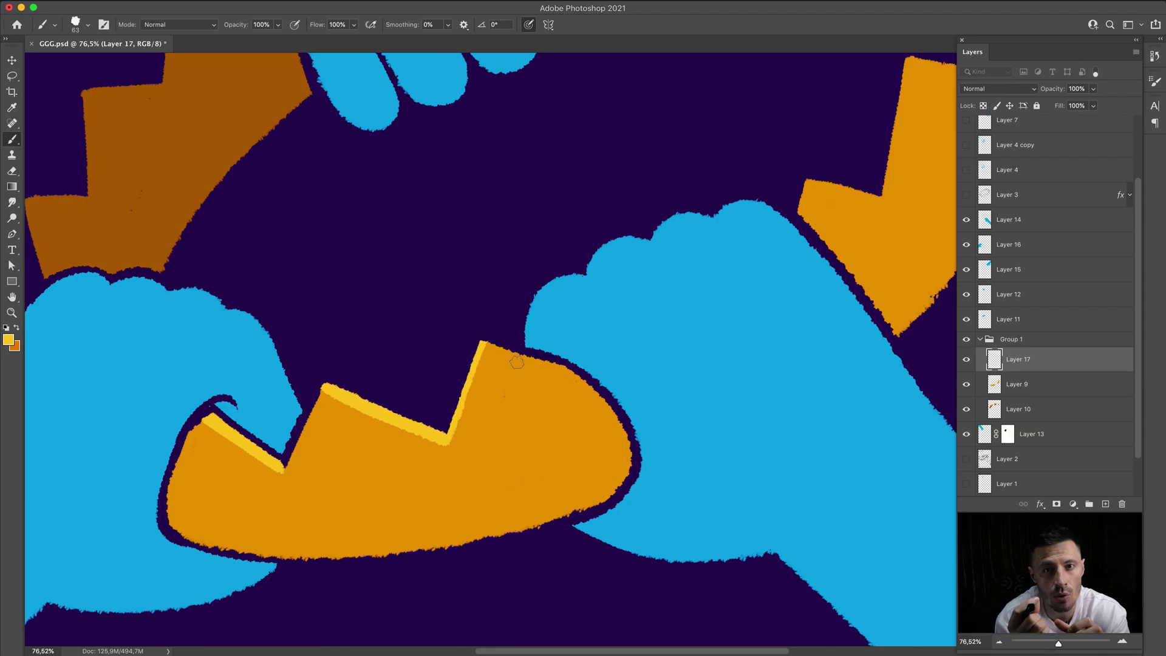
scroll(486, 353, "up", 5)
left_click_drag(783, 131, 753, 277)
scroll(753, 193, "up", 3)
left_click_drag(784, 58, 758, 131)
scroll(756, 193, "up", 3)
- On a new layer, highlight the left zigzag edge and the brown zigzag steps in yellow
key("ctrl+shift+alt+n")
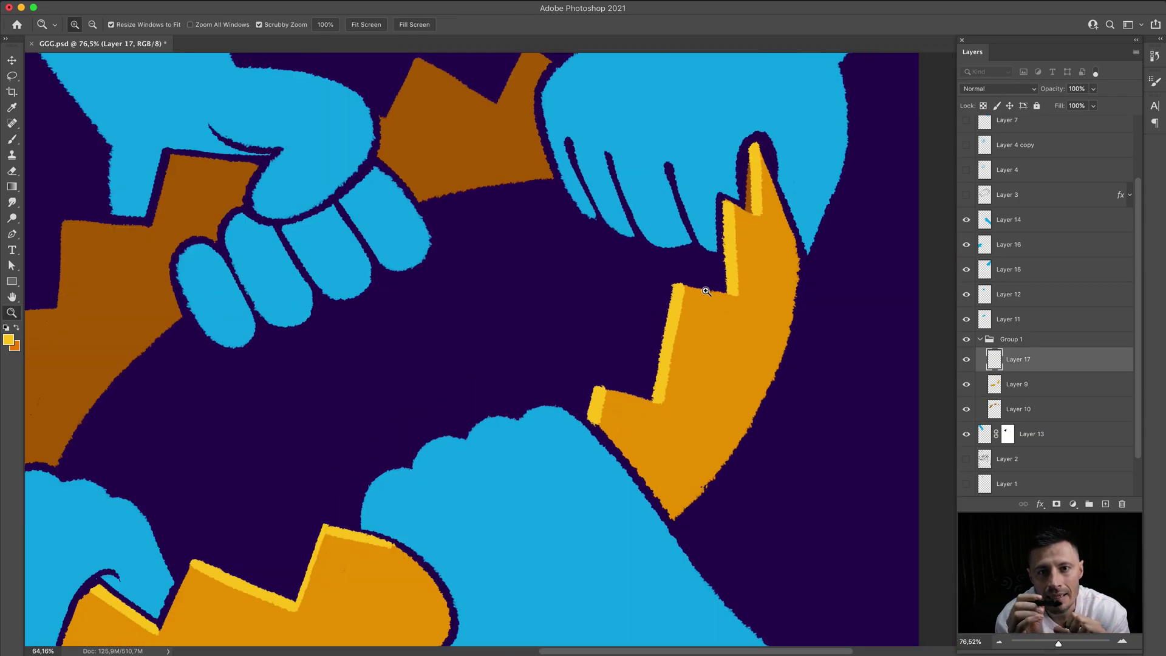
scroll(486, 352, "down", 3)
scroll(486, 353, "left", 3)
left_click_drag(170, 397, 185, 465)
left_click_drag(220, 299, 227, 394)
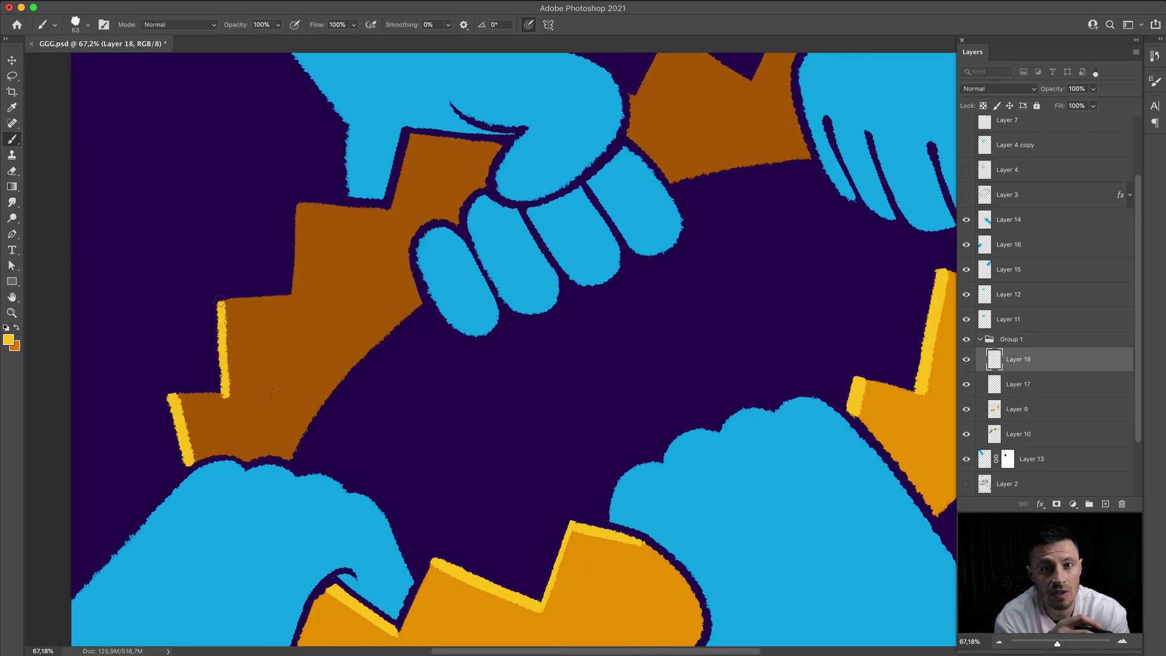
left_click_drag(297, 203, 291, 296)
left_click_drag(408, 132, 394, 209)
scroll(547, 140, "up", 4)
scroll(587, 140, "right", 3)
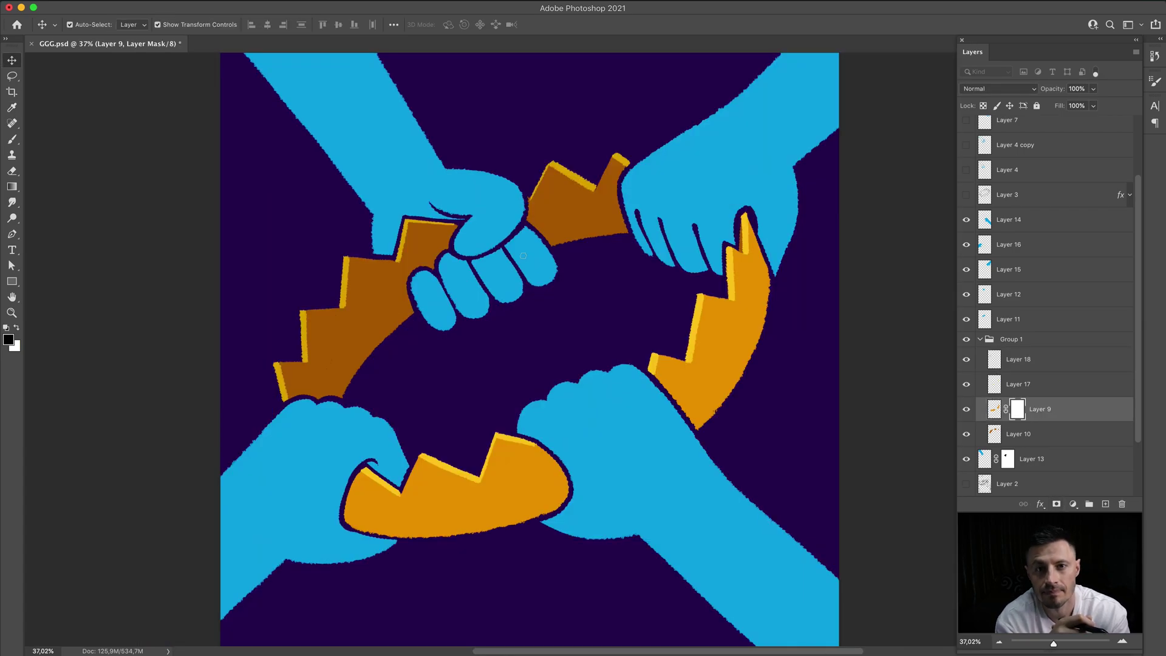
key("b")
right_click(523, 256)
scroll(874, 393, "up", 10)
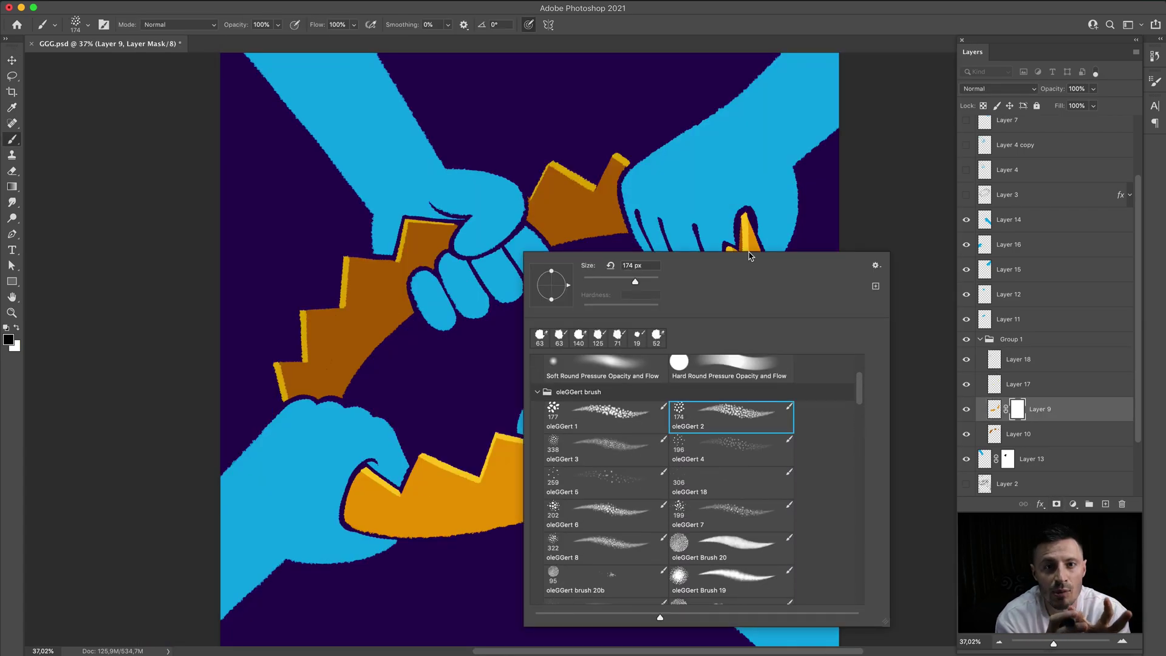
- Pick a speckled spatter brush, adjust its spacing, and stipple dark dots on the bottom piece's end
left_click(1155, 80)
left_click_drag(1036, 281, 1062, 282)
mouse_move(364, 486)
left_mouse_down()
mouse_move(353, 498)
mouse_move(389, 516)
left_mouse_up()
- Erase part of the stippled dots with a speckled Eraser tip
key("e")
right_click(417, 395)
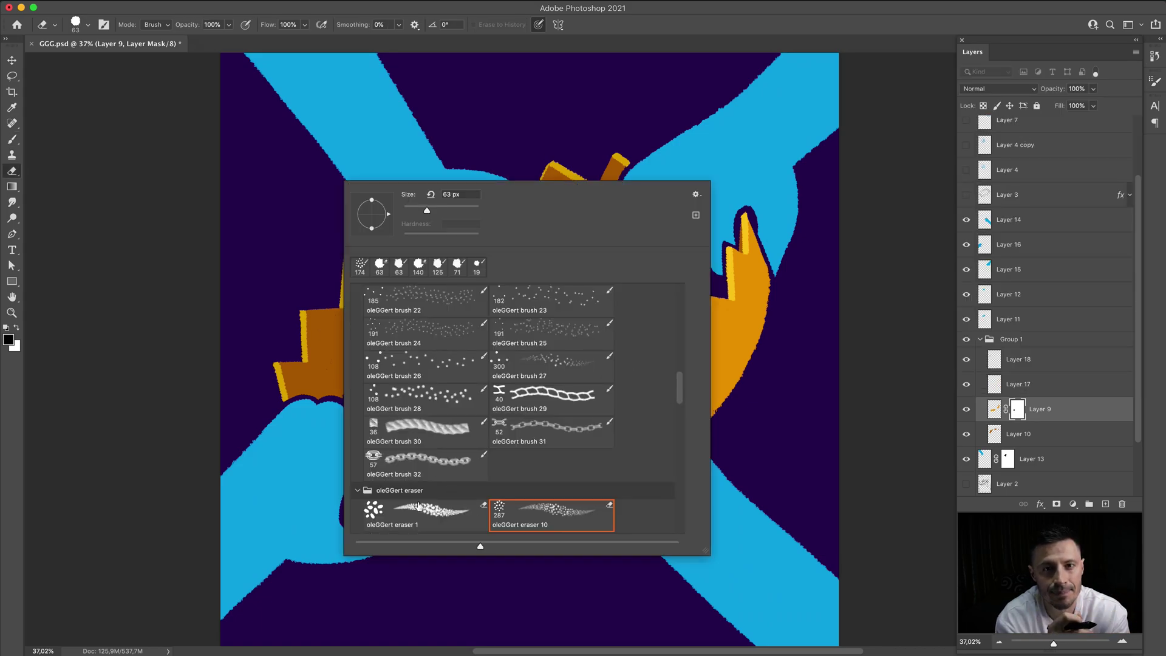
key("Return")
right_click(416, 385)
scroll(608, 486, "down", 3)
left_click(624, 451)
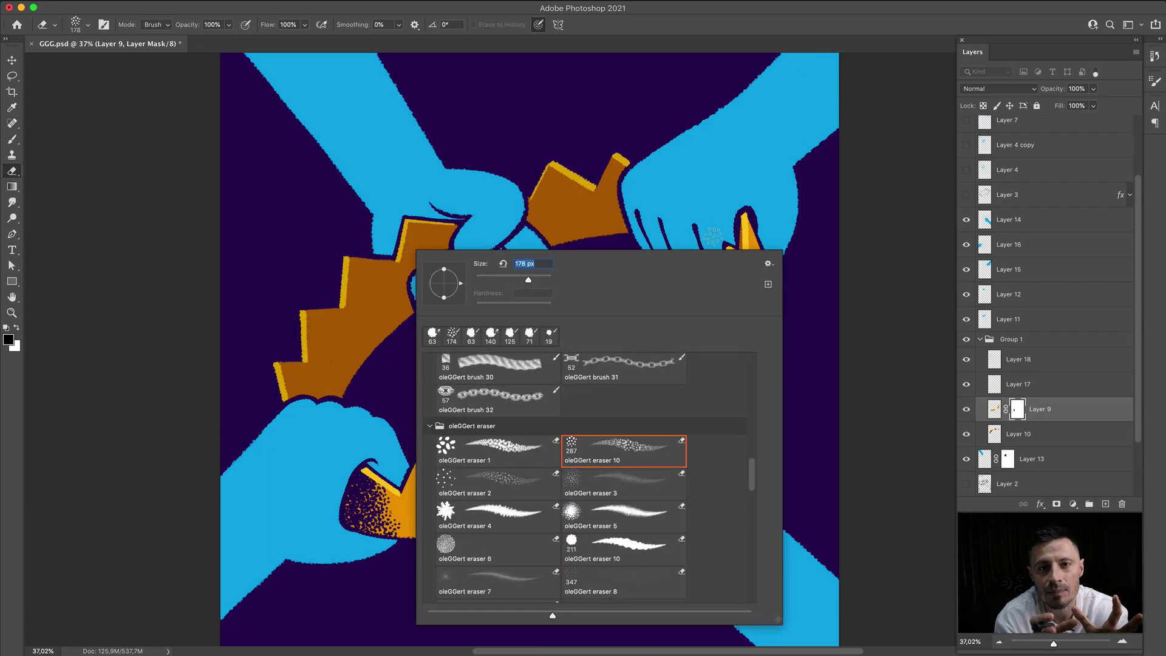
left_click(1155, 81)
left_click(1155, 81)
left_click_drag(389, 504, 358, 504)
- Add more dark dots to the orange piece's end, restoring orange where too dense
key("b")
scroll(400, 576, "up", 3)
mouse_move(304, 388)
left_mouse_down()
mouse_move(316, 462)
mouse_move(366, 376)
left_mouse_up()
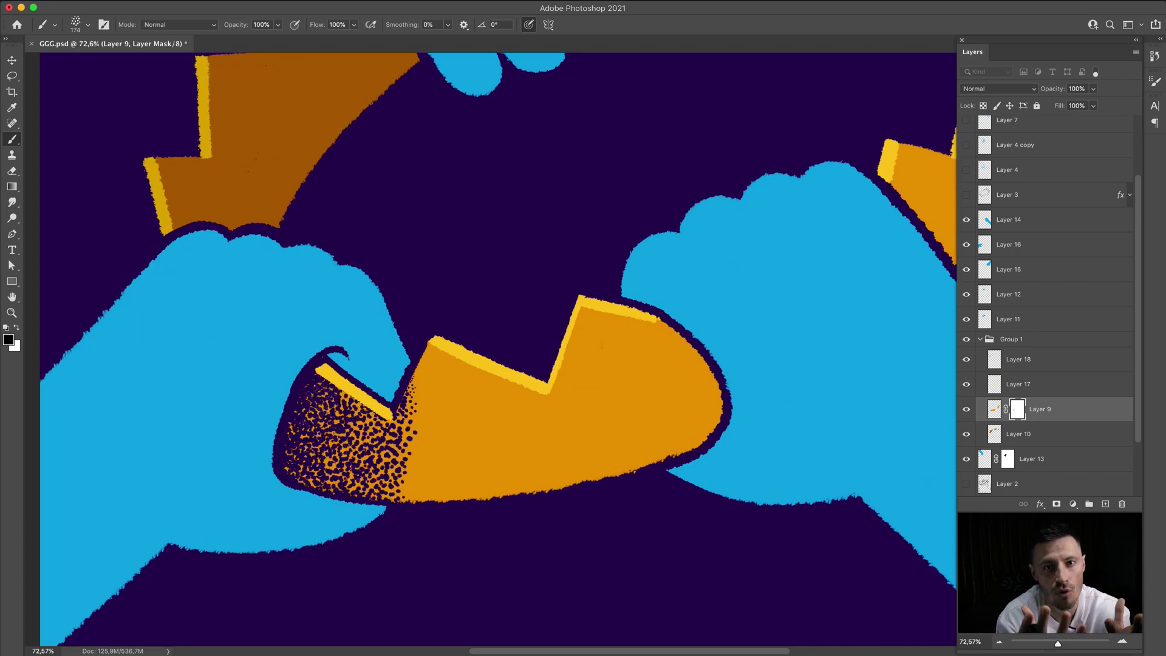
left_click_drag(403, 464, 307, 389)
key("ctrl+z")
left_click_drag(370, 486, 307, 388)
scroll(307, 388, "down", 3)
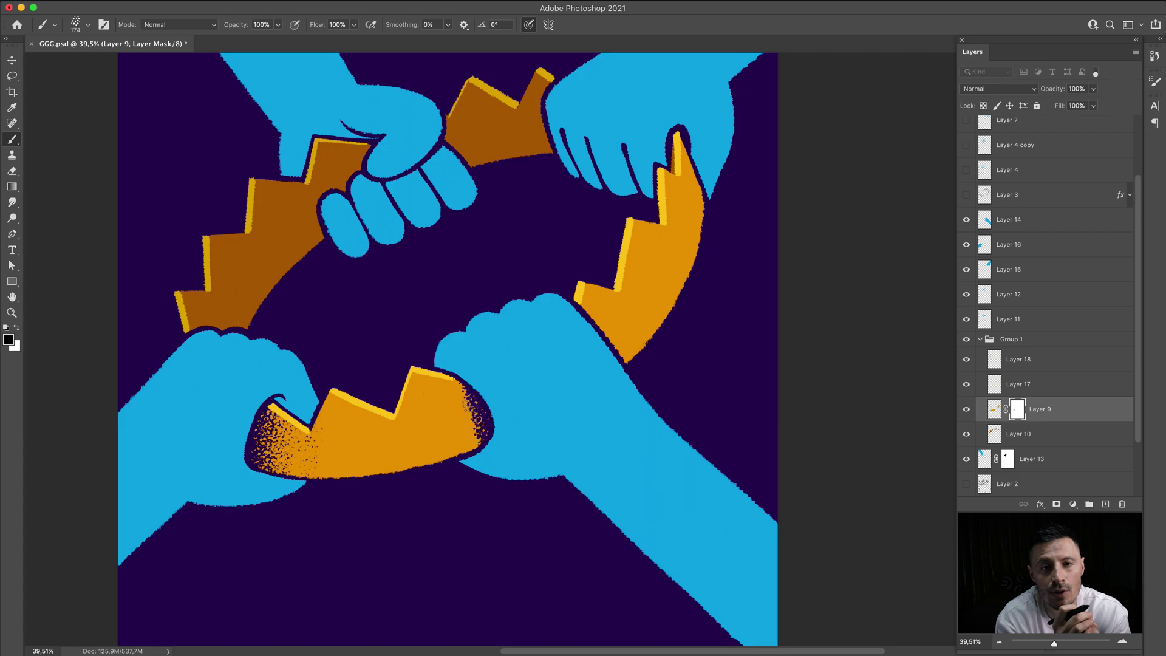
left_click_drag(461, 361, 483, 406)
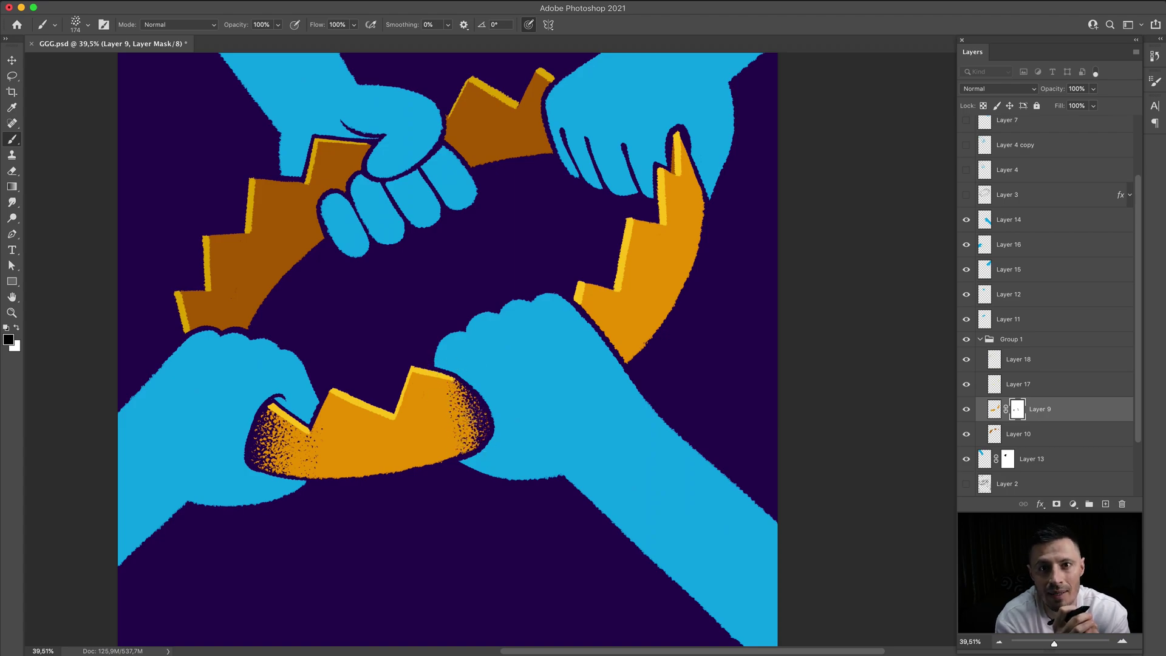
- Make the brush smaller and retarget Layer 9's mask
right_click(483, 328)
key("Escape")
right_click(428, 339)
key("Return")
key("alt+bracketleft")
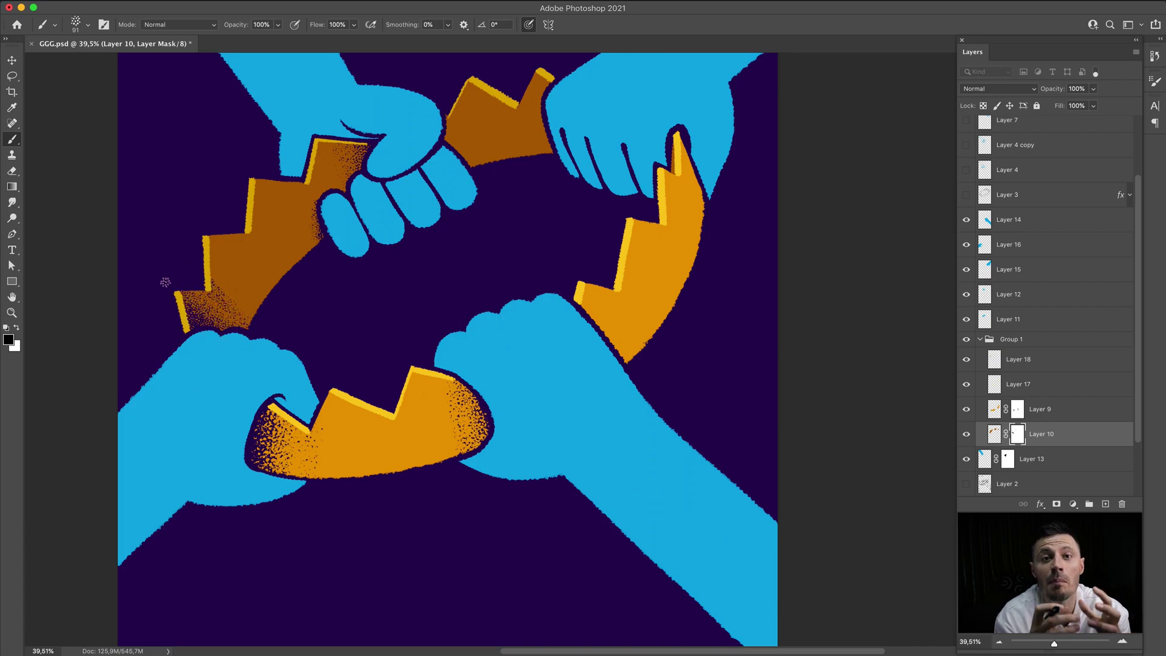
scroll(349, 385, "up", 2)
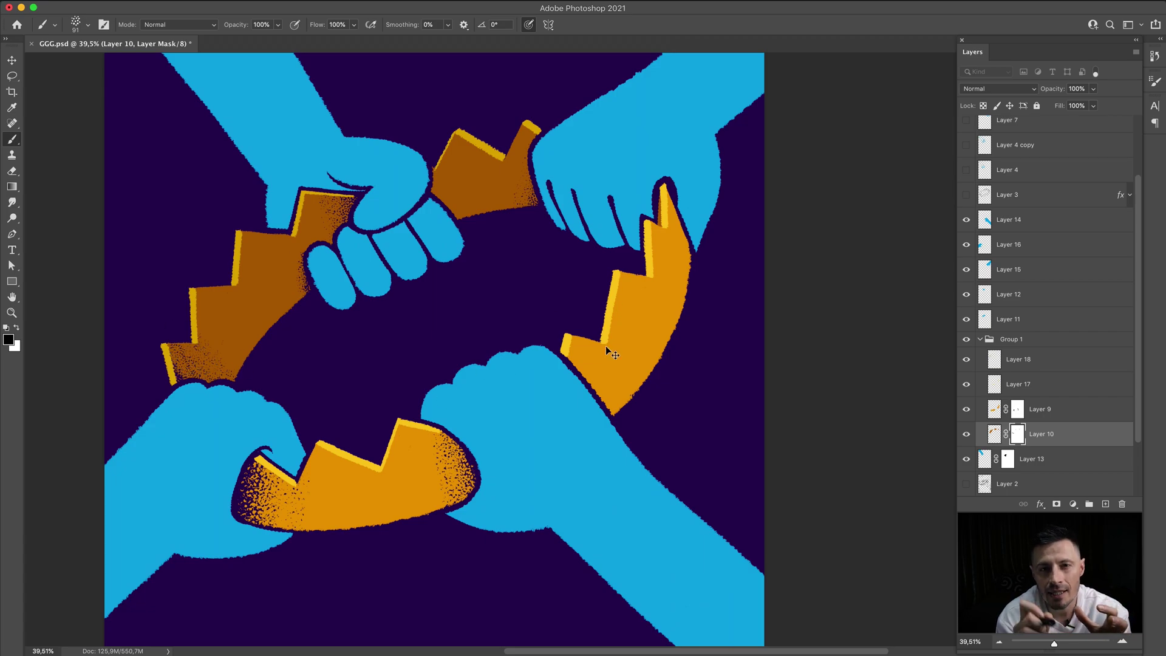
left_click(583, 364, "ctrl")
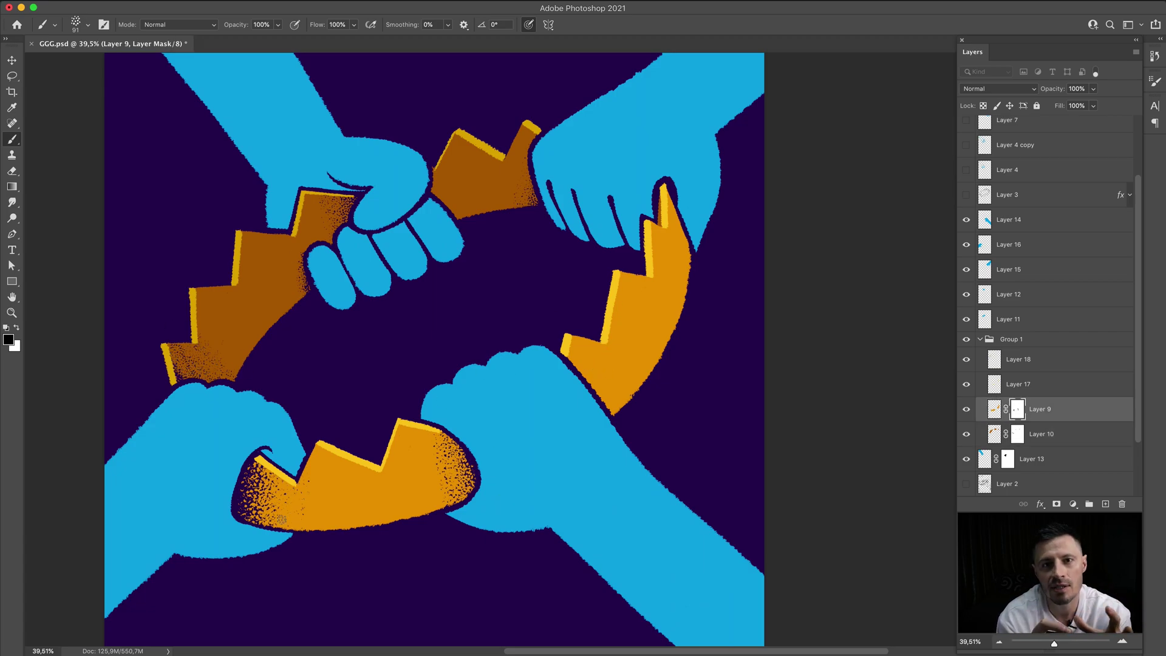
- Stipple and refine dark speckle on the bottom piece's left end, checking brush tip settings
left_click_drag(247, 454, 261, 514)
left_click_drag(280, 443, 259, 516)
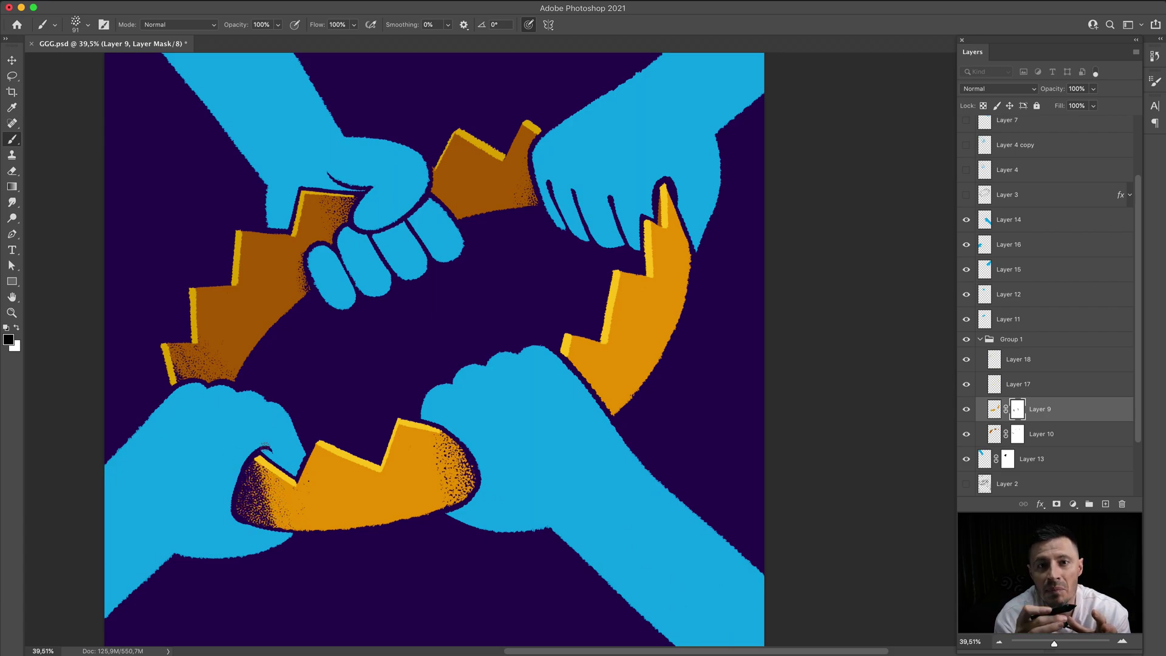
left_click_drag(238, 486, 269, 552)
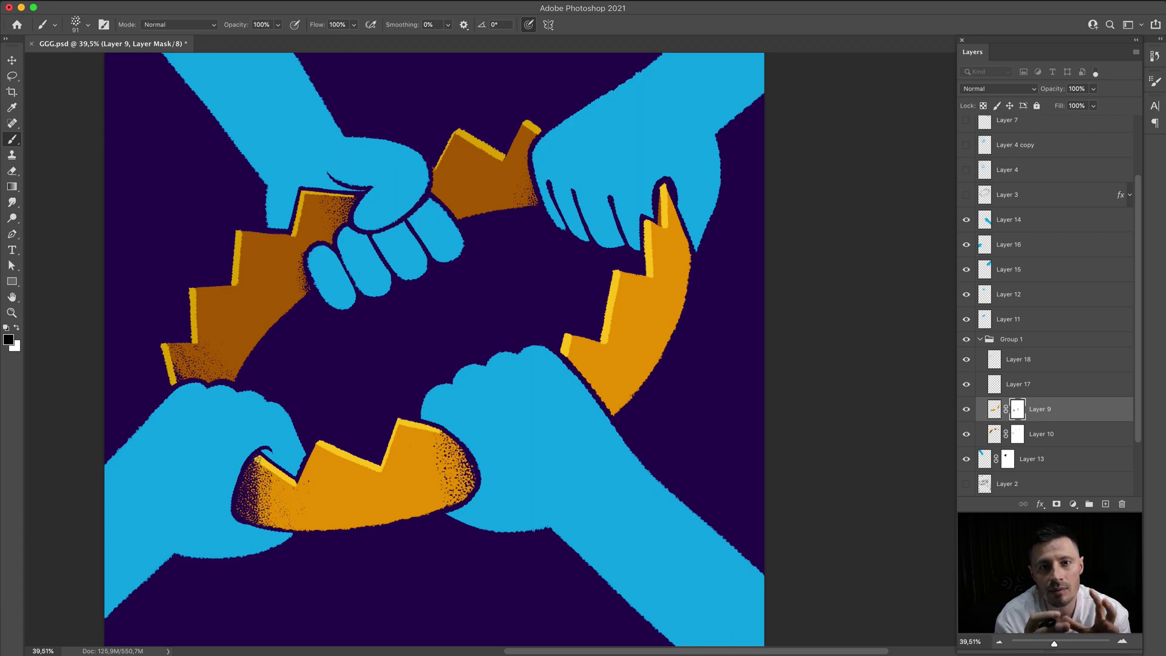
key("F5")
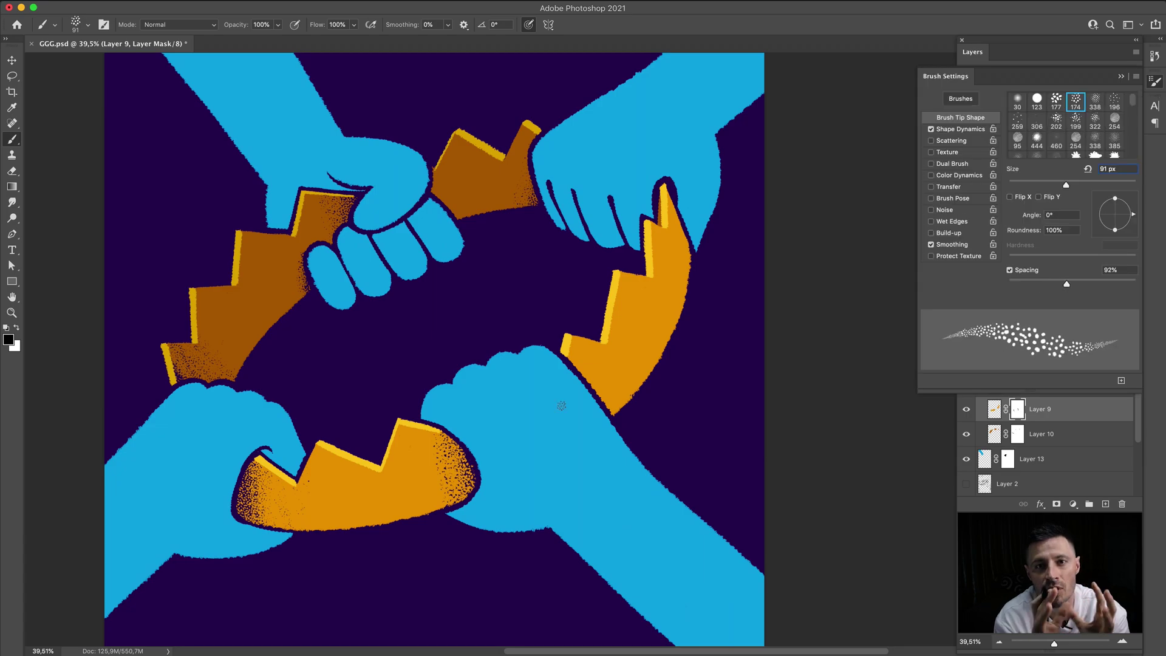
key("F5")
key("e")
key("F5")
key("b")
key("F5")
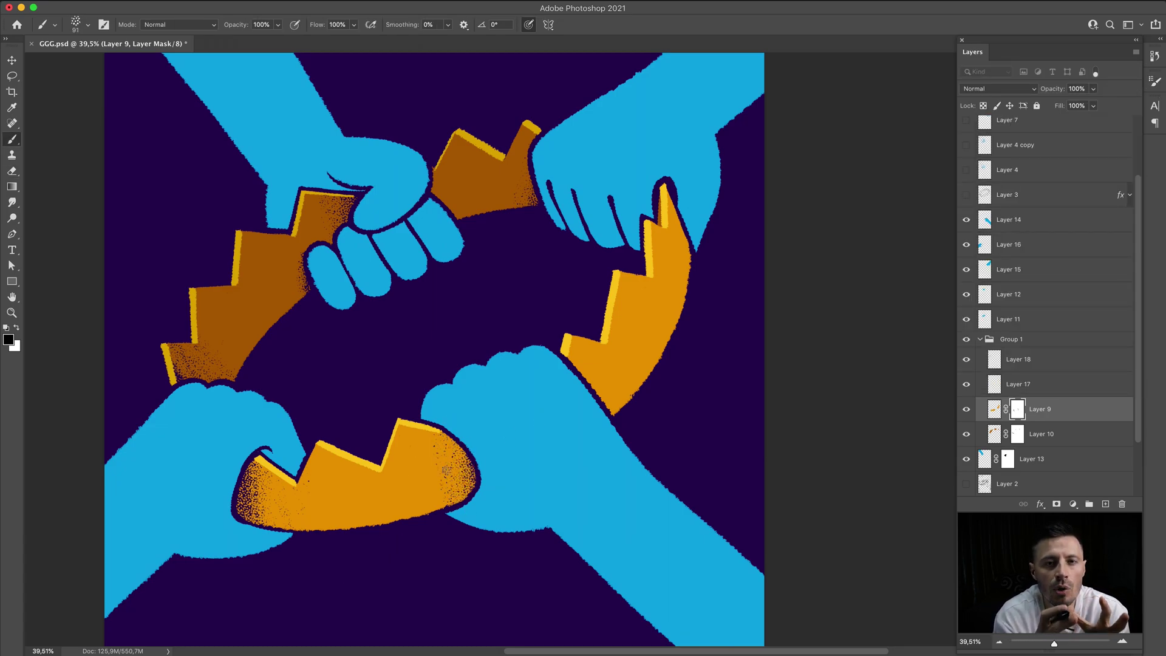
- Add a clipped layer and paint grainy yellow-orange highlights on the right piece
scroll(586, 428, "up", 3)
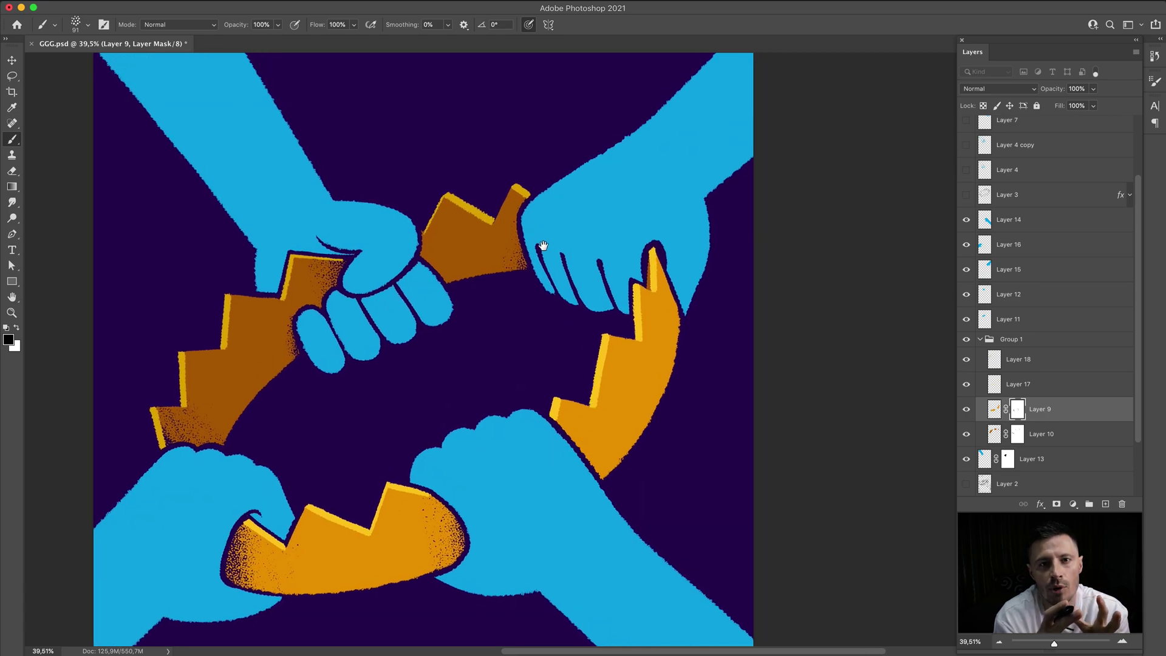
scroll(543, 245, "up", 3)
scroll(543, 245, "down", 4)
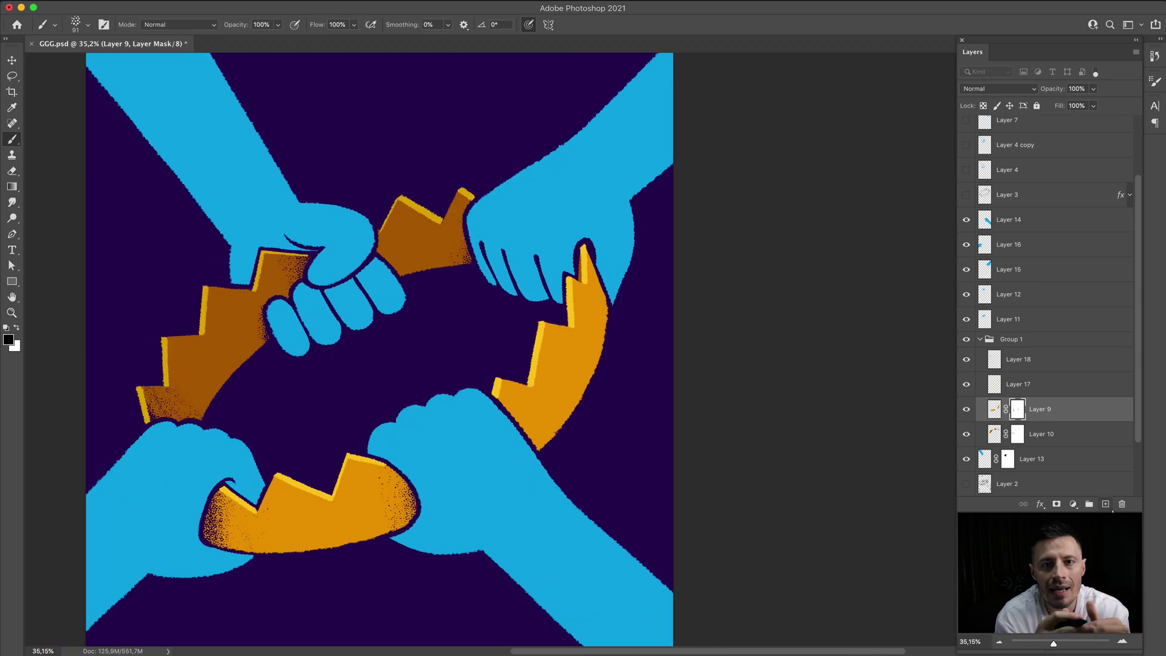
left_click(1090, 504)
key("ctrl+alt+g")
left_click(586, 267, "alt")
left_click_drag(587, 286, 565, 308)
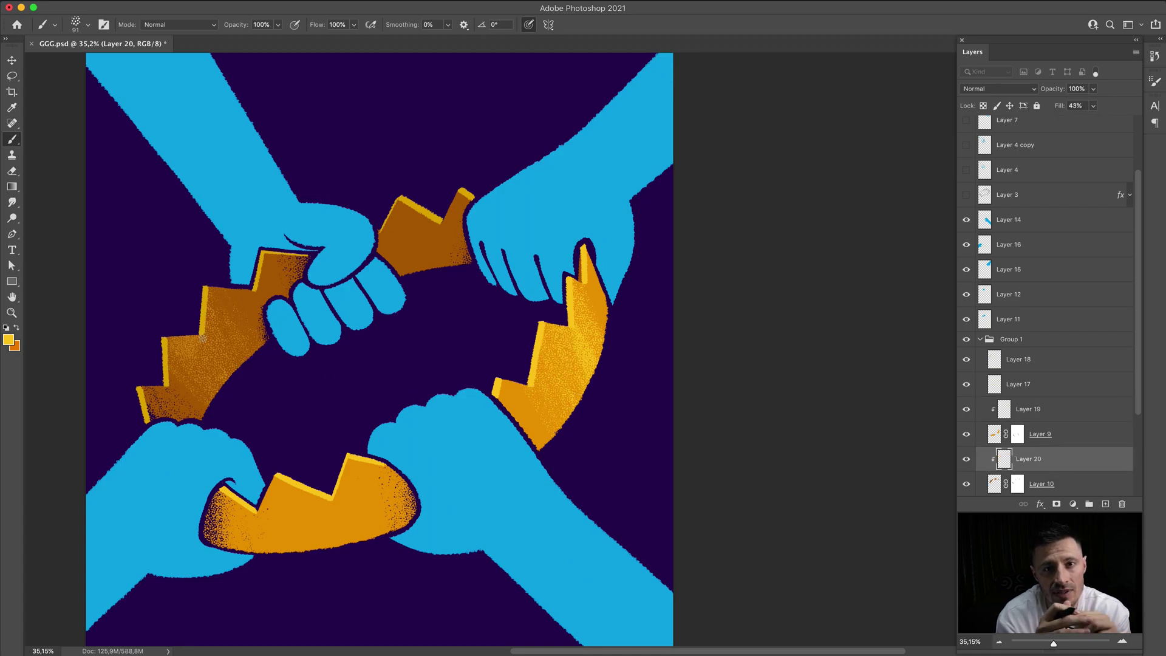
- Brush dark grain on Layer 9's mask over the bottom piece, then darken the top piece via Layer 10's mask
left_click(1018, 434)
key("d")
left_click_drag(206, 522, 559, 413)
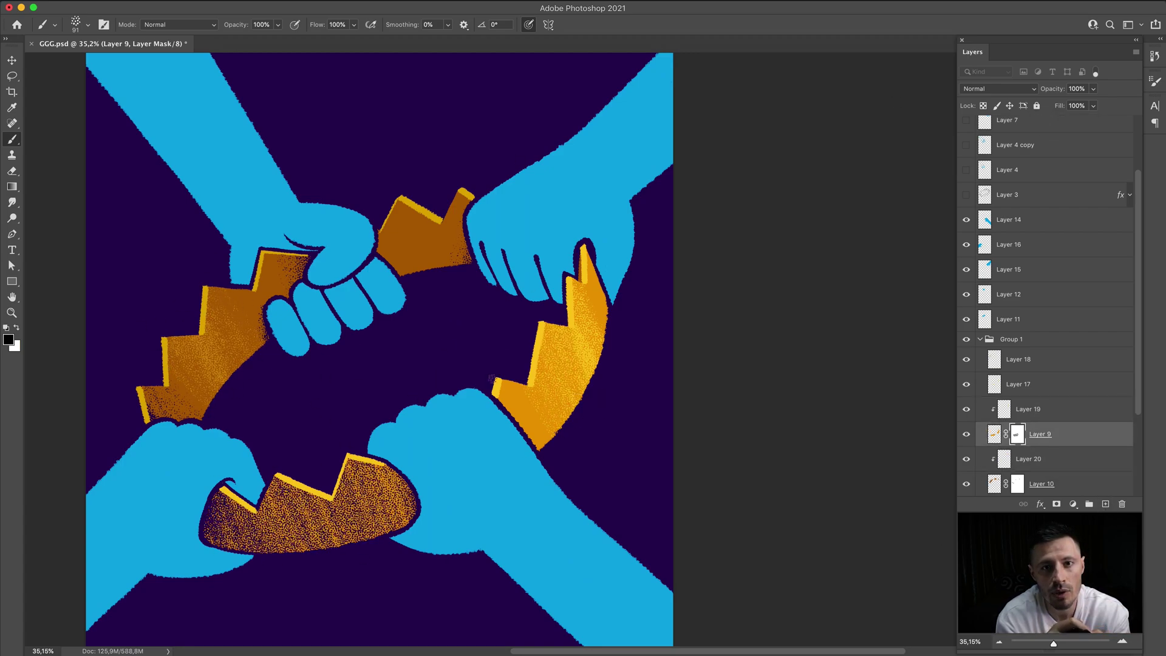
left_click_drag(340, 485, 413, 517)
mouse_move(231, 535)
left_mouse_down()
mouse_move(310, 486)
mouse_move(293, 536)
mouse_move(328, 486)
mouse_move(341, 547)
left_mouse_up()
left_click_drag(364, 365, 396, 369)
left_click(1017, 483)
mouse_move(486, 206)
left_mouse_down()
mouse_move(402, 211)
mouse_move(486, 256)
left_mouse_up()
- Mask the fist's Layer 11 and stipple dark grain over its four fingers and thumb
left_click(1031, 319)
left_click(1057, 505)
scroll(281, 324, "up", 3)
left_click_drag(309, 303, 361, 371)
mouse_move(365, 280)
left_mouse_down()
mouse_move(413, 358)
mouse_move(370, 291)
left_mouse_up()
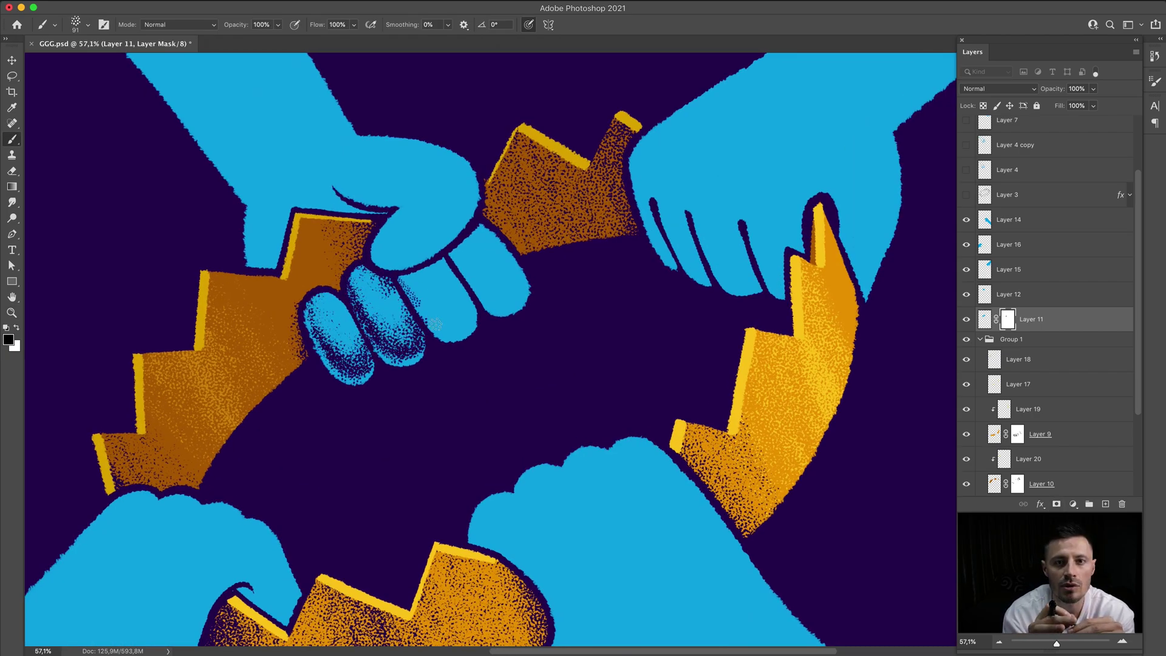
left_click_drag(395, 280, 455, 308)
mouse_move(474, 240)
left_mouse_down()
mouse_move(520, 303)
mouse_move(510, 283)
left_mouse_up()
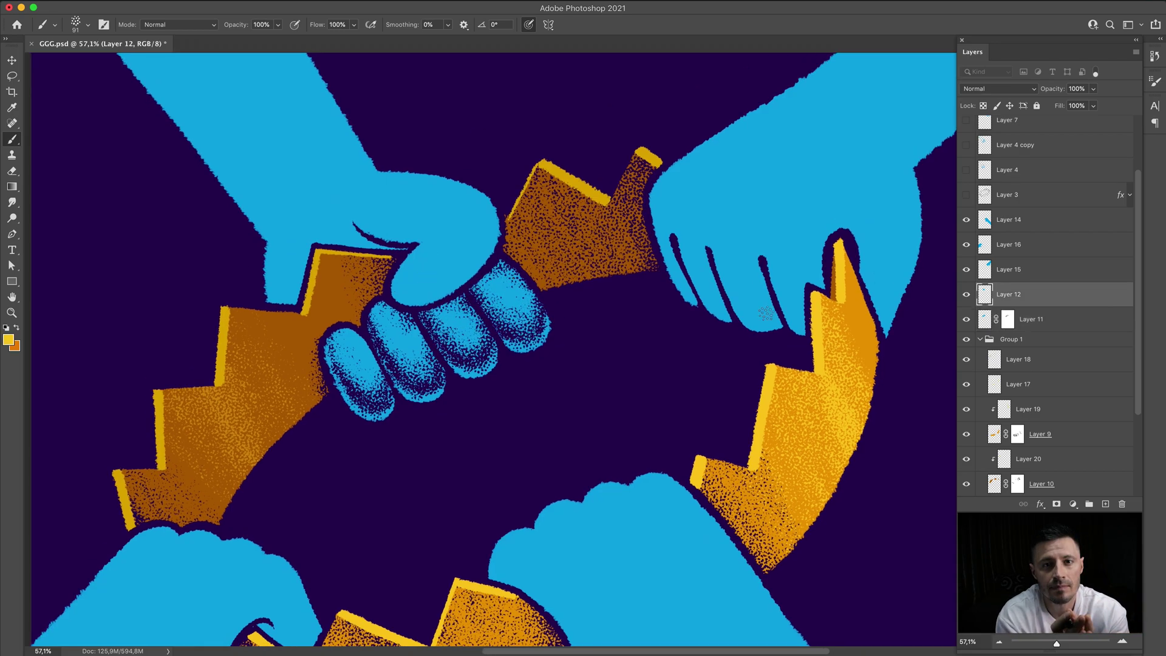
left_click_drag(489, 227, 406, 294)
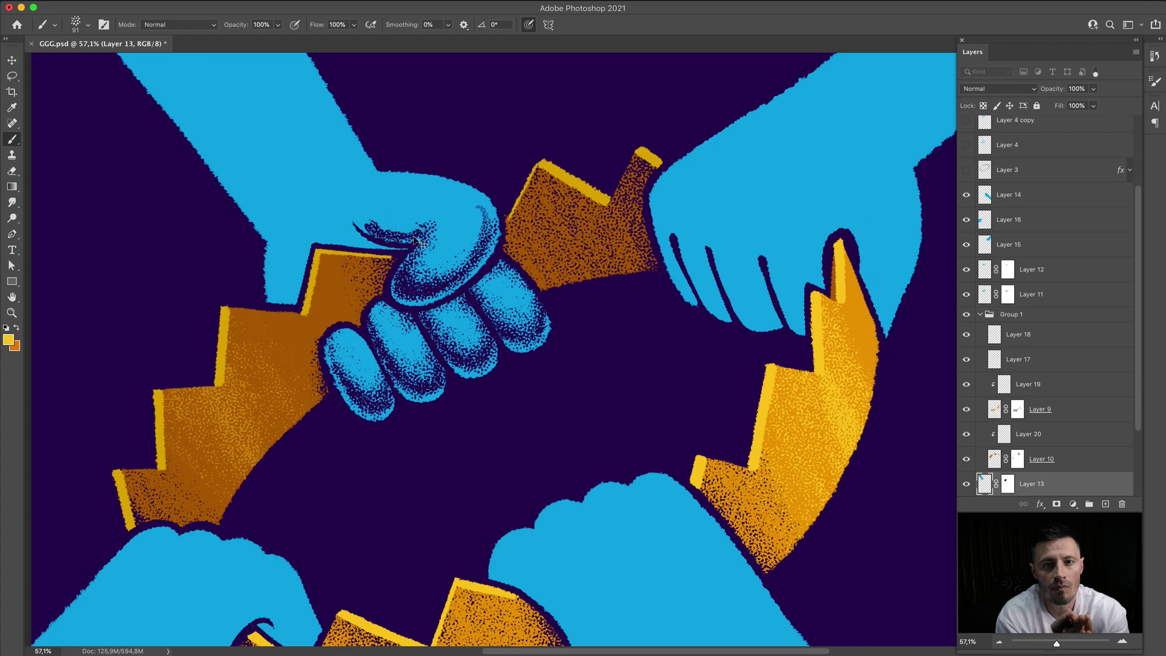
left_click_drag(359, 220, 432, 246)
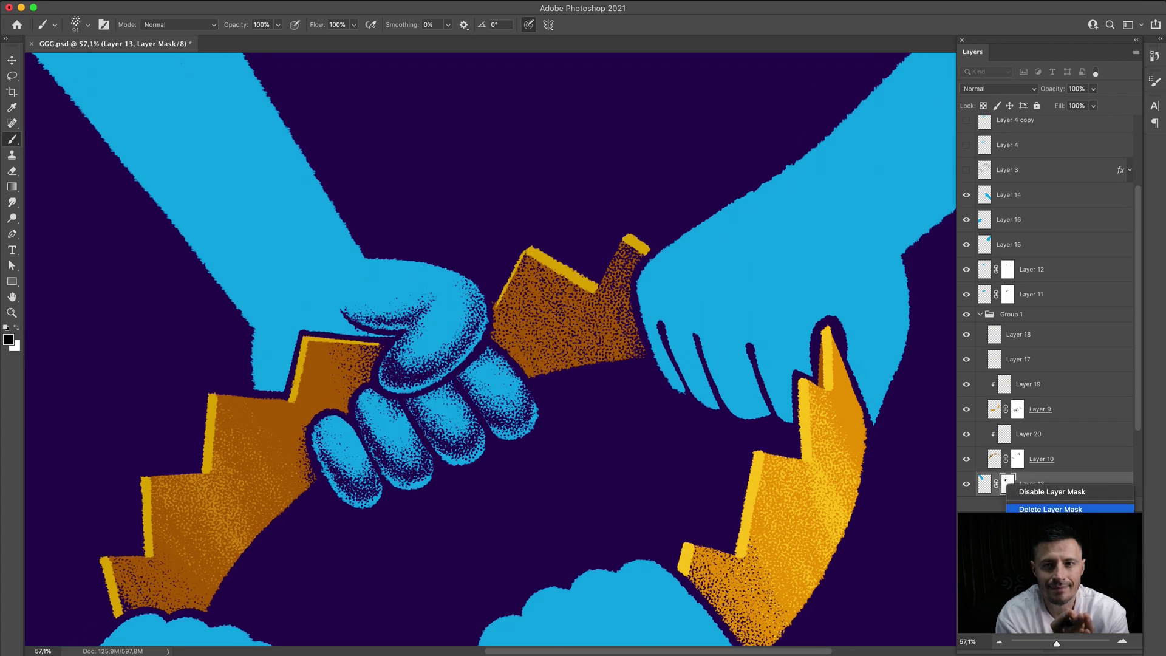
- On Layer 13's mask, stipple the arm edge and the upper-right hand's fingers, knuckles and arm
left_click(1008, 484)
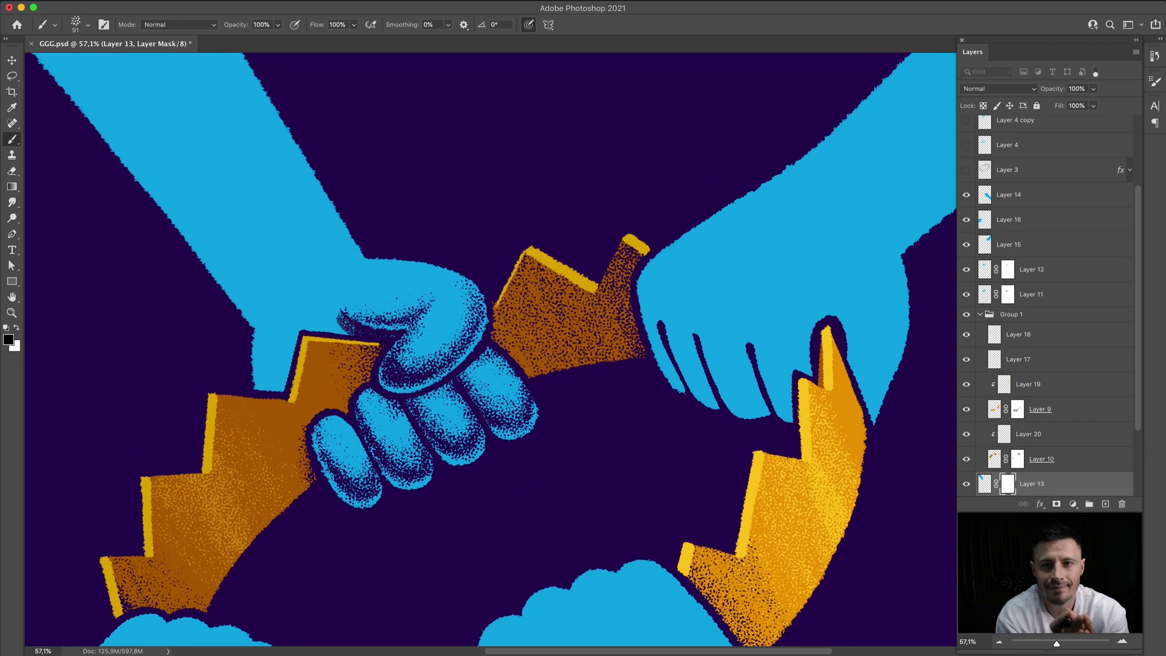
left_click_drag(267, 382, 277, 305)
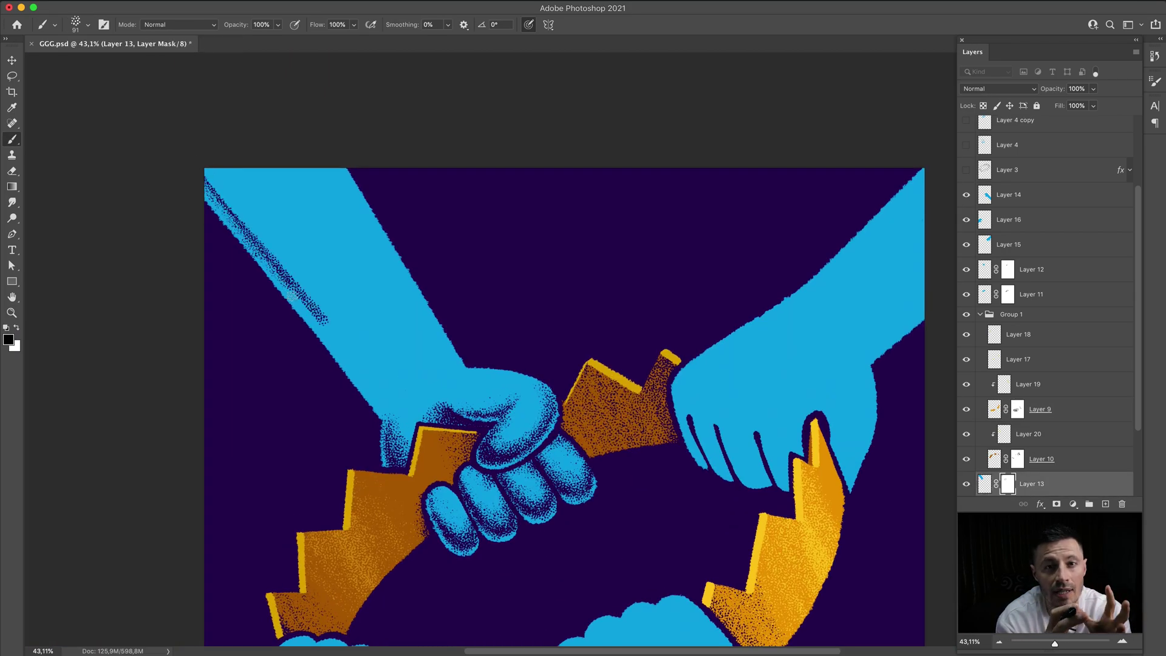
left_click_drag(291, 298, 345, 302)
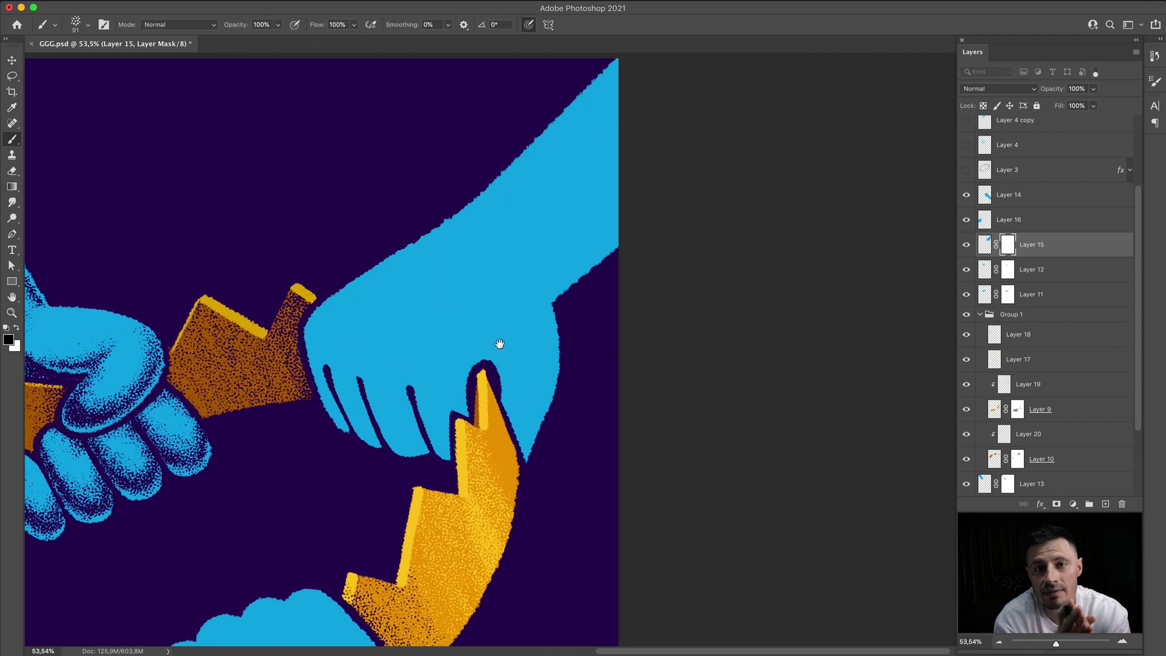
left_click_drag(491, 372, 541, 382)
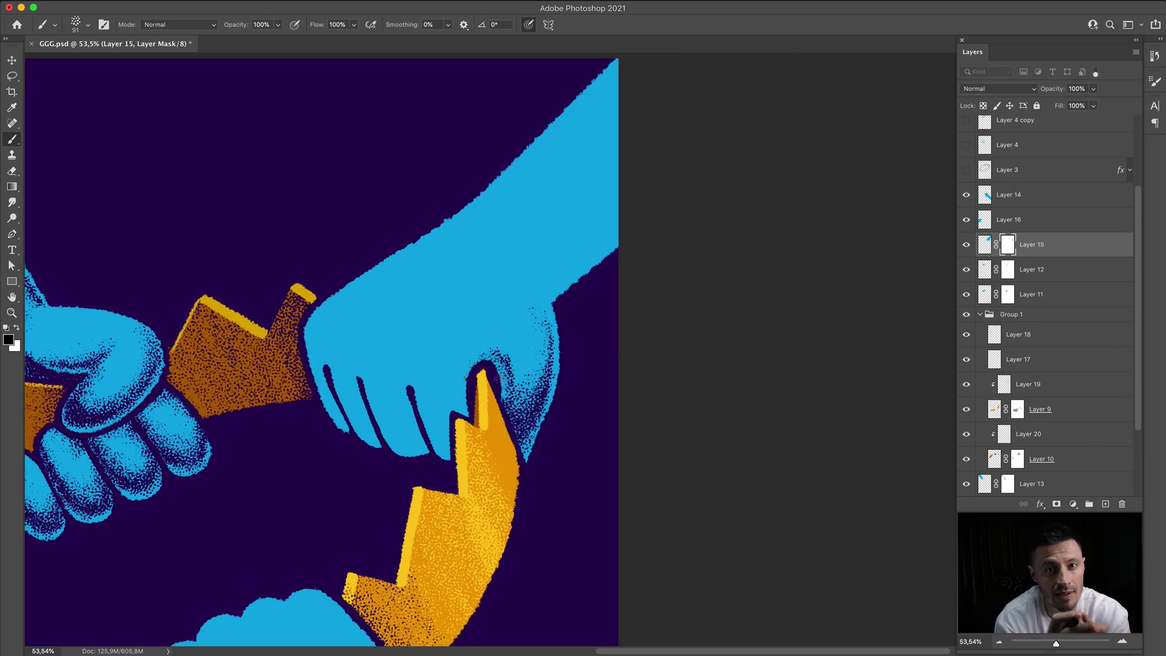
mouse_move(367, 389)
left_mouse_down()
mouse_move(420, 450)
mouse_move(449, 425)
left_mouse_up()
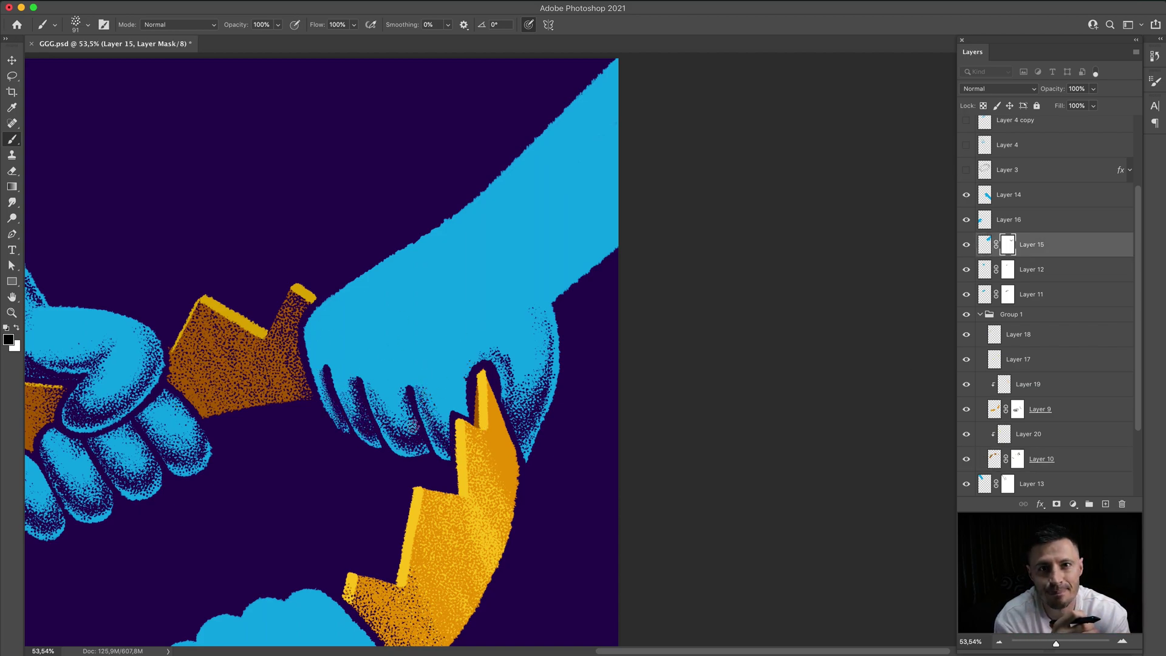
left_click_drag(613, 176, 513, 277)
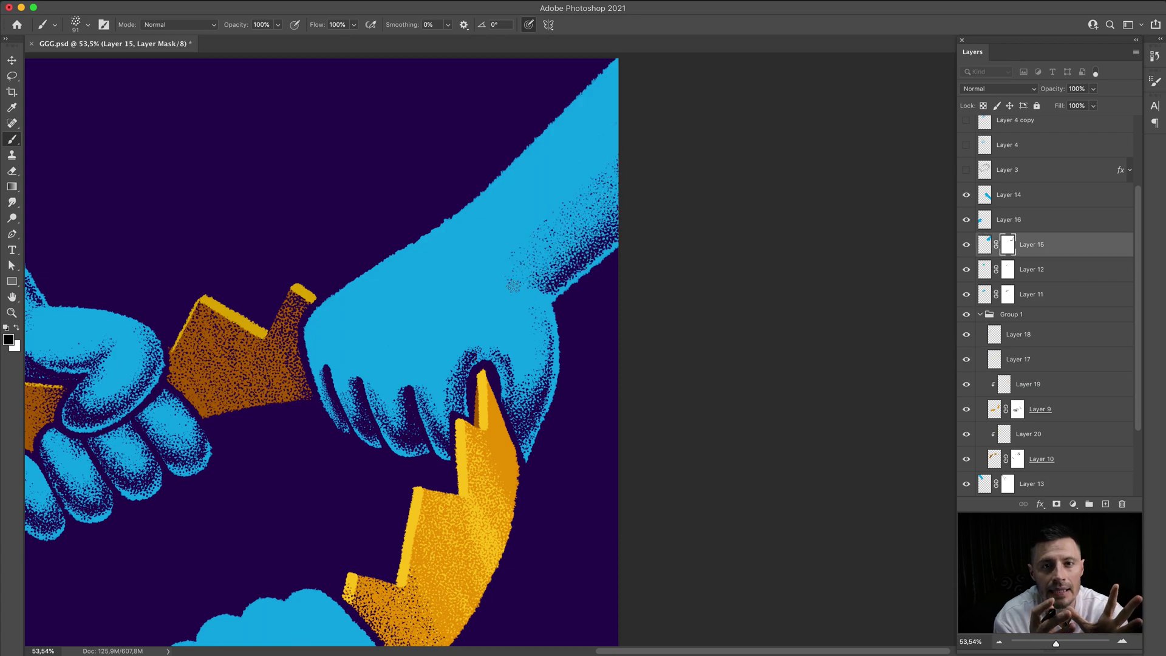
left_click_drag(328, 398, 386, 415)
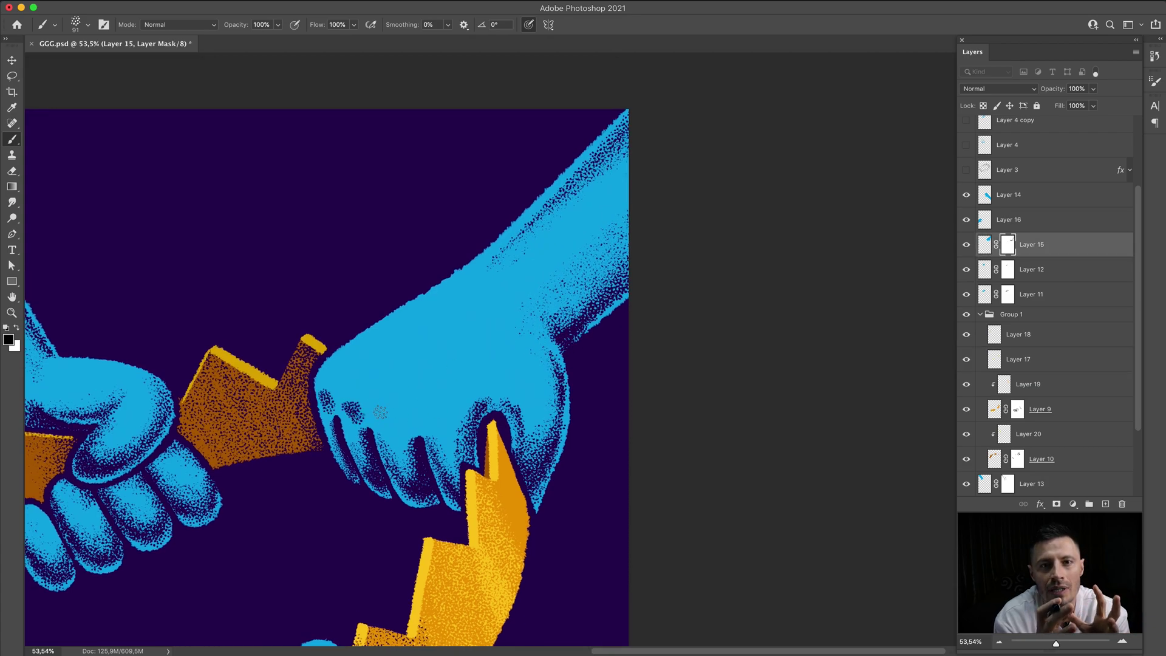
left_click_drag(517, 340, 437, 408)
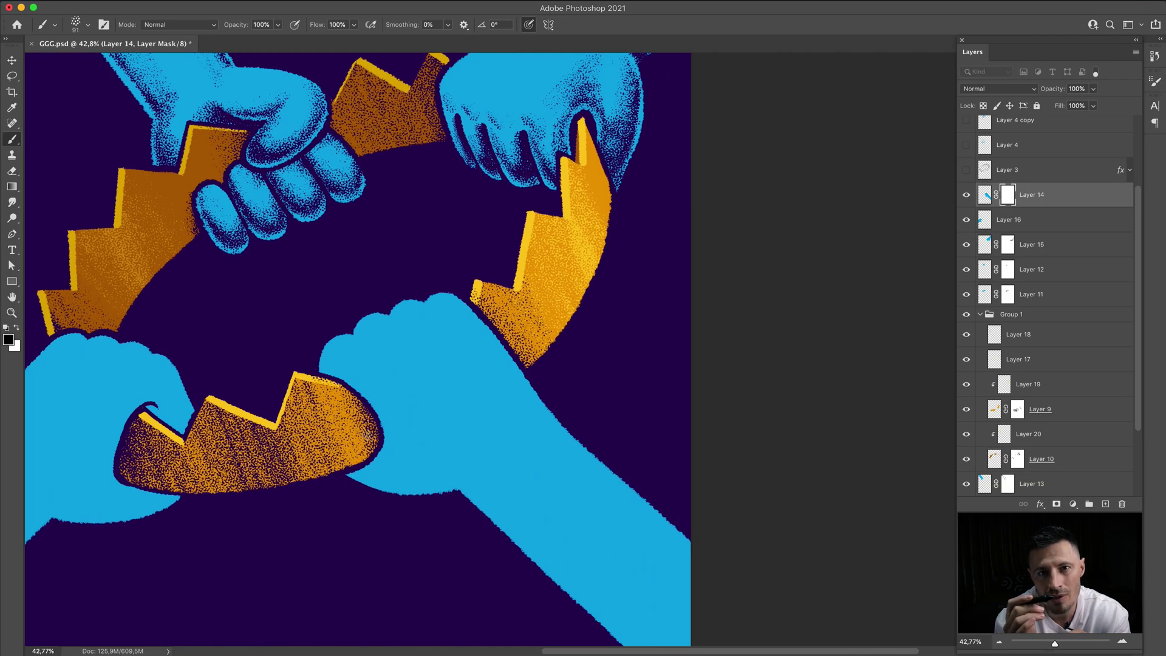
- Stipple dark shading on the lower-right arm and the lower-left hand's knuckles and edge
left_click_drag(359, 365, 474, 486)
left_click_drag(363, 263, 550, 290)
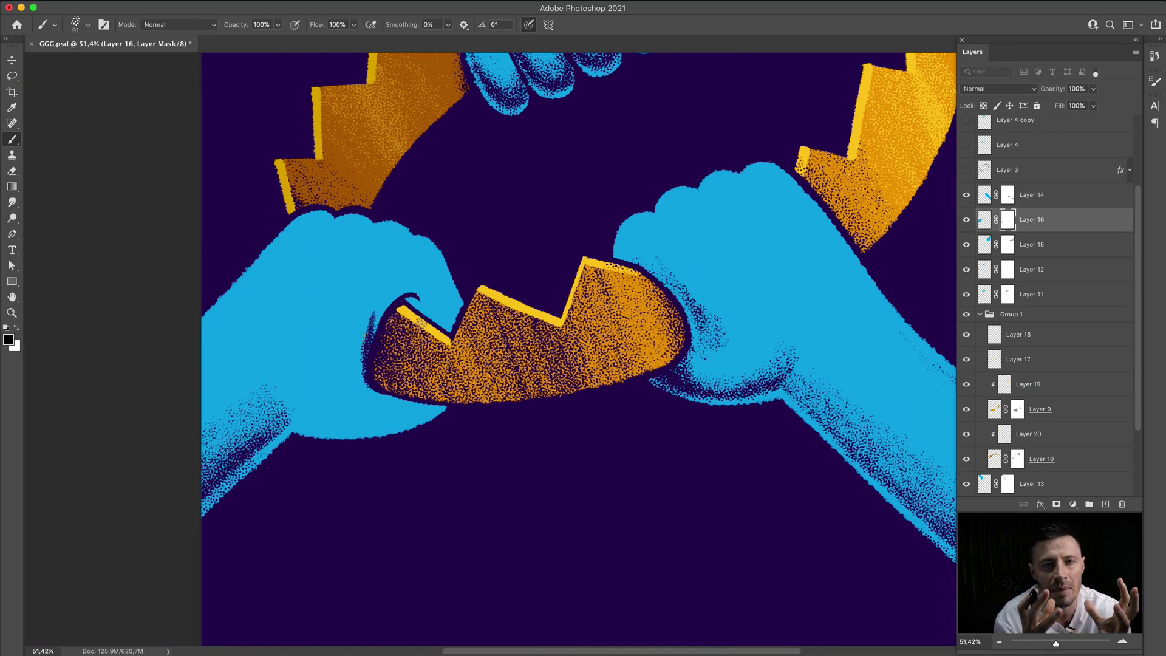
mouse_move(421, 322)
left_mouse_down()
mouse_move(449, 261)
mouse_move(425, 419)
mouse_move(292, 413)
left_mouse_up()
left_click_drag(365, 377, 329, 308)
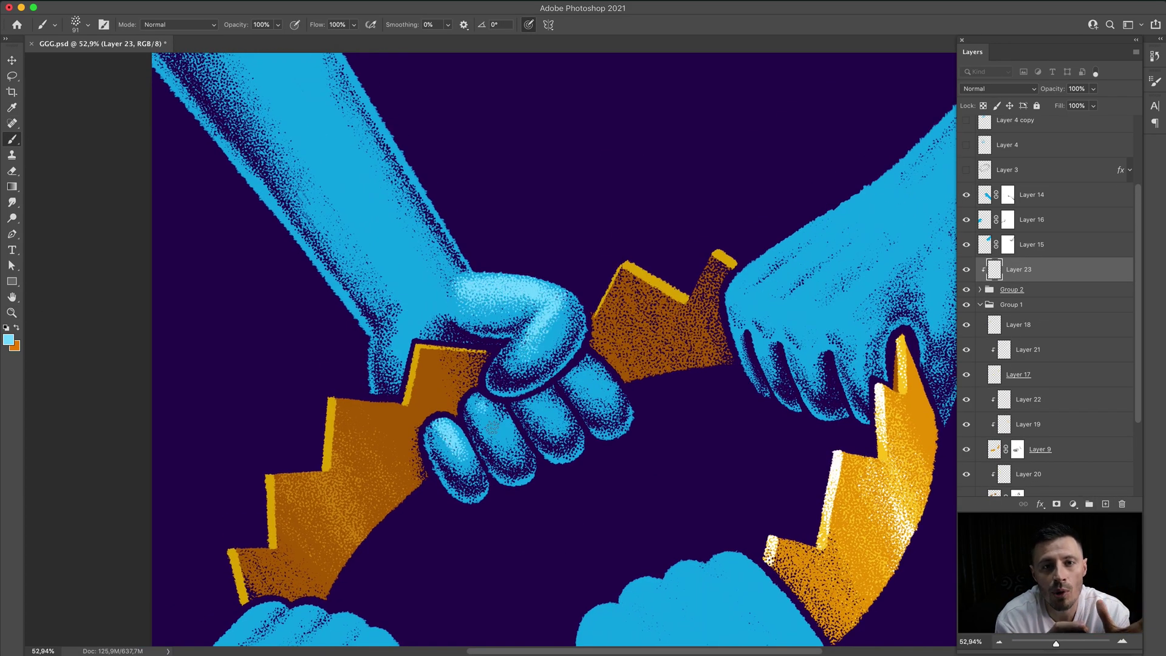
- Stipple light-cyan highlights on the fist's fingers, the upper-right arm and hand, and the lower-right arm
left_click_drag(438, 428, 592, 376)
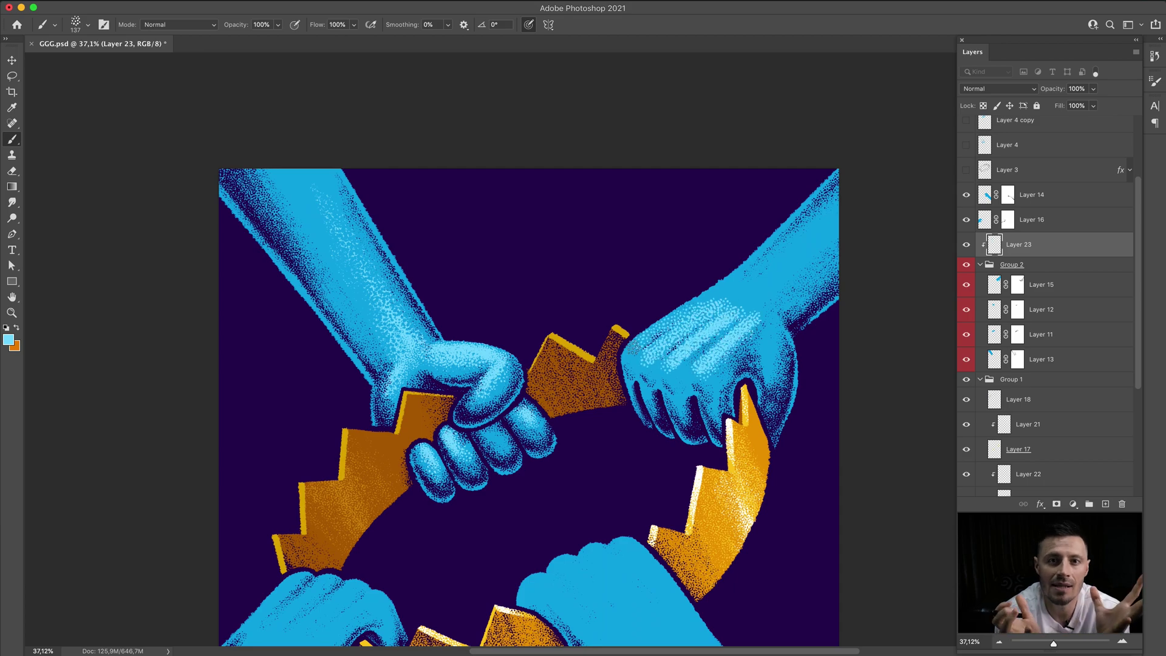
left_click_drag(696, 308, 649, 359)
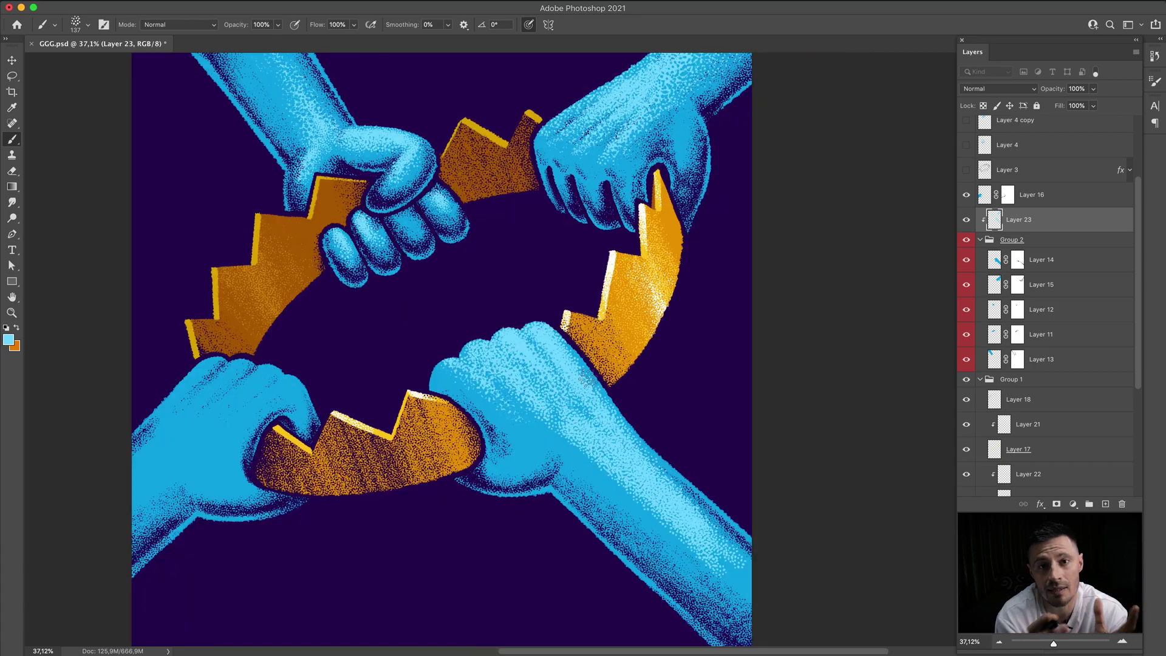
left_click_drag(586, 379, 620, 488)
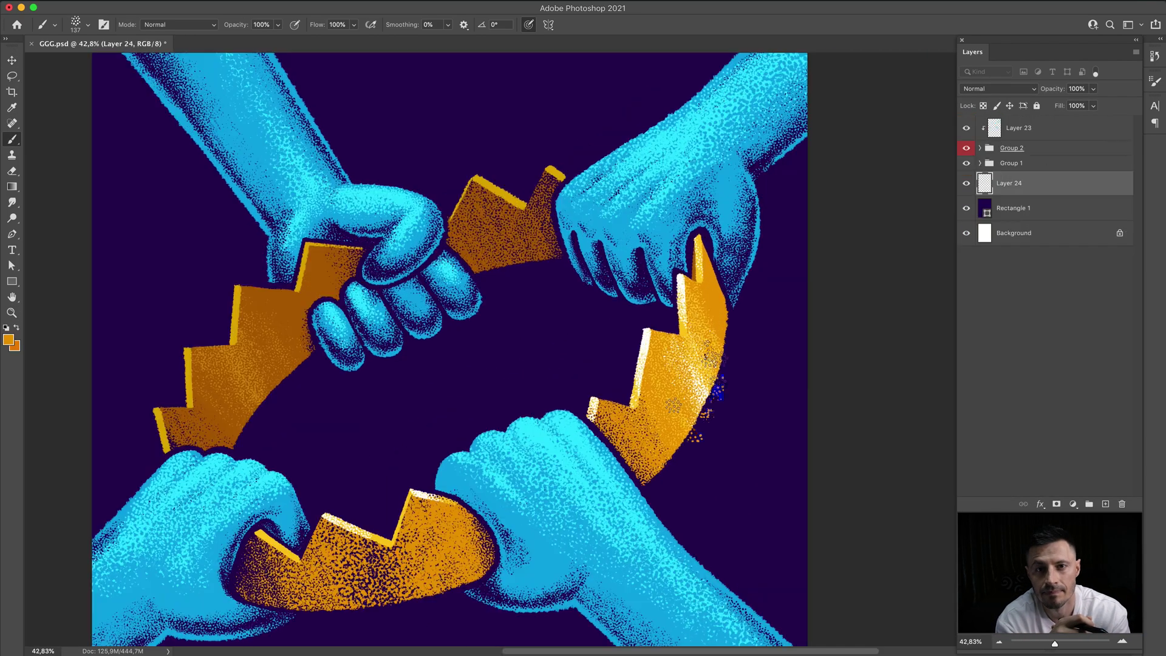
- Stipple orange along the ring edges and cover the dark inner lines of the left, right and lower pieces
left_click_drag(708, 365, 738, 419)
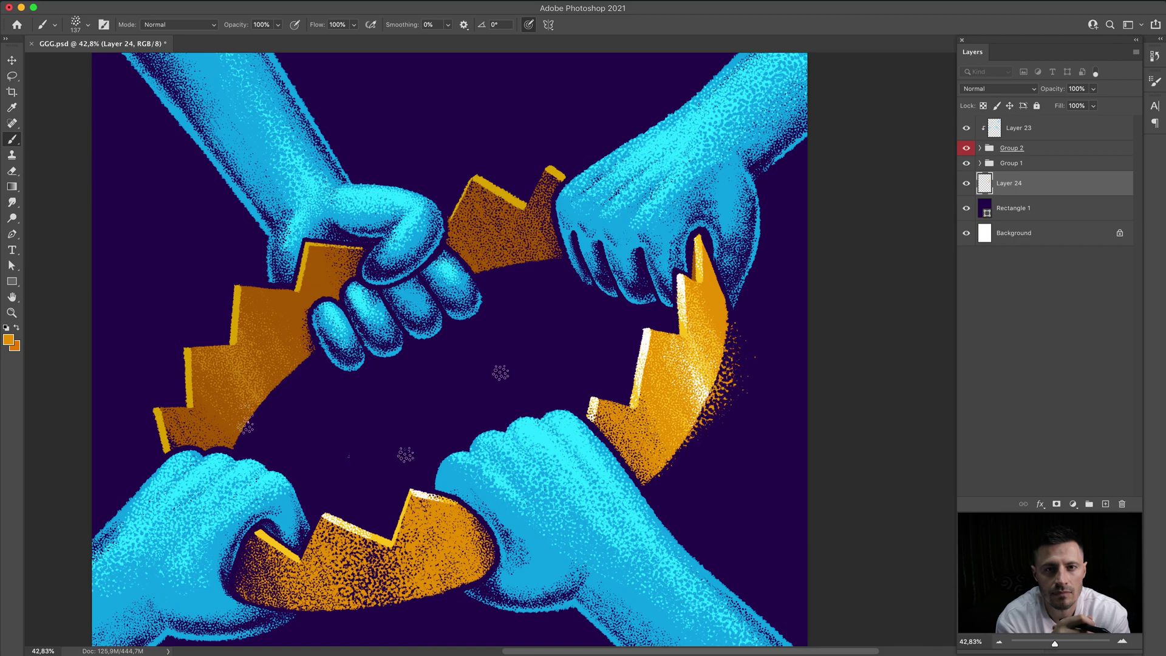
left_click_drag(328, 365, 285, 437)
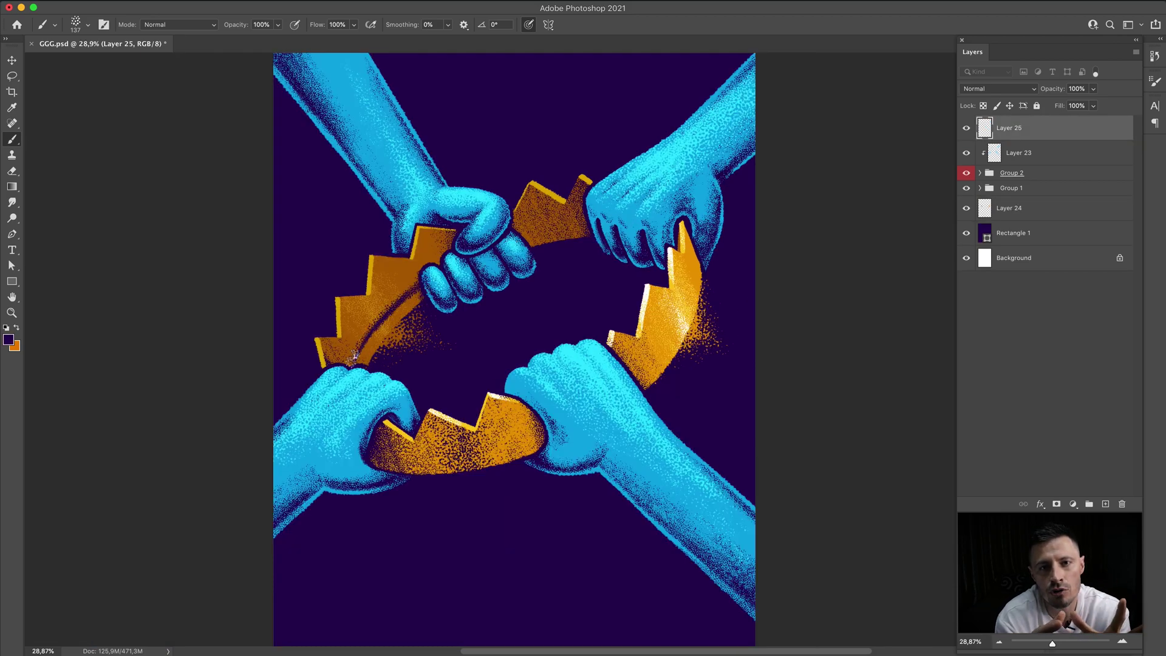
left_click_drag(355, 355, 444, 255)
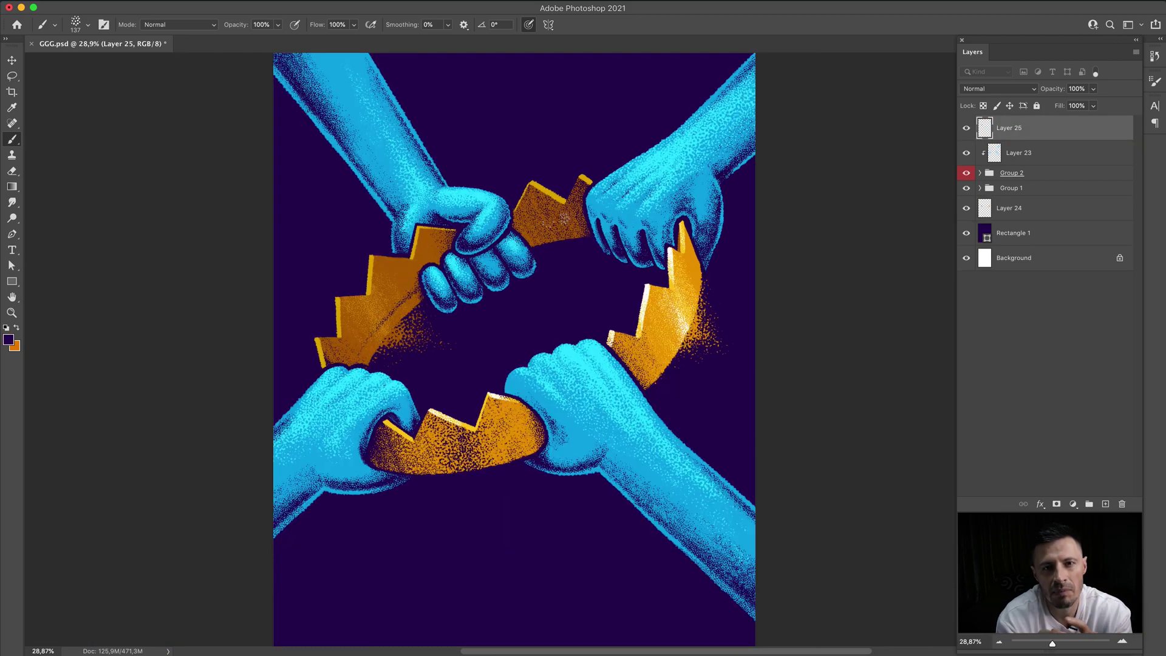
left_click_drag(689, 262, 638, 374)
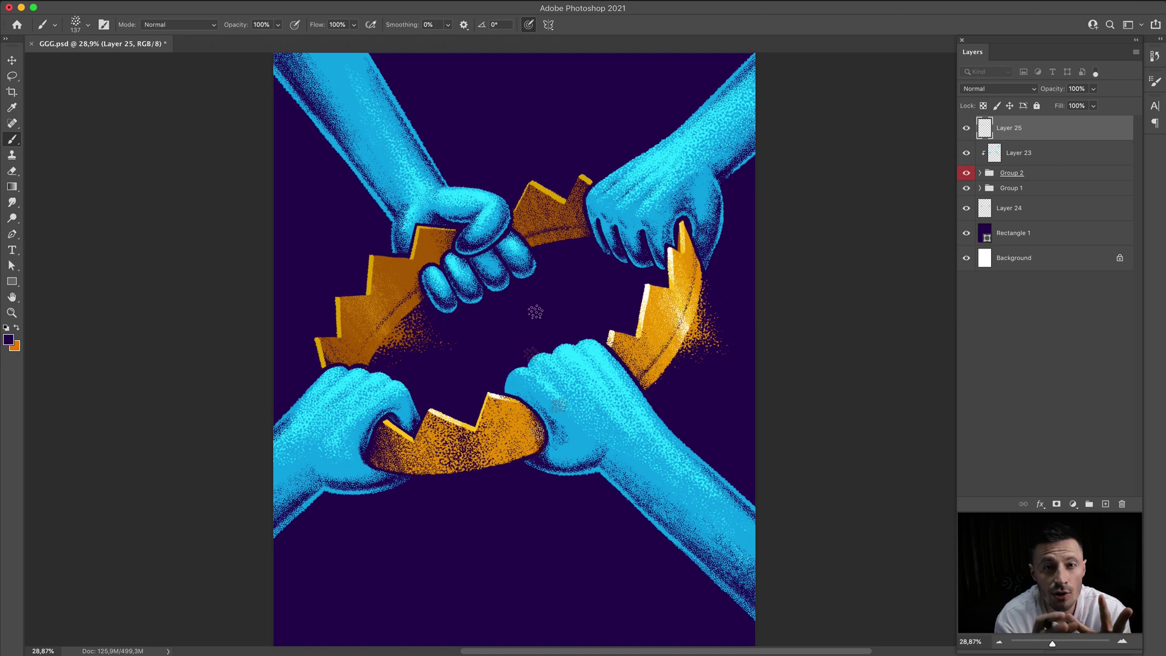
left_click_drag(375, 454, 541, 436)
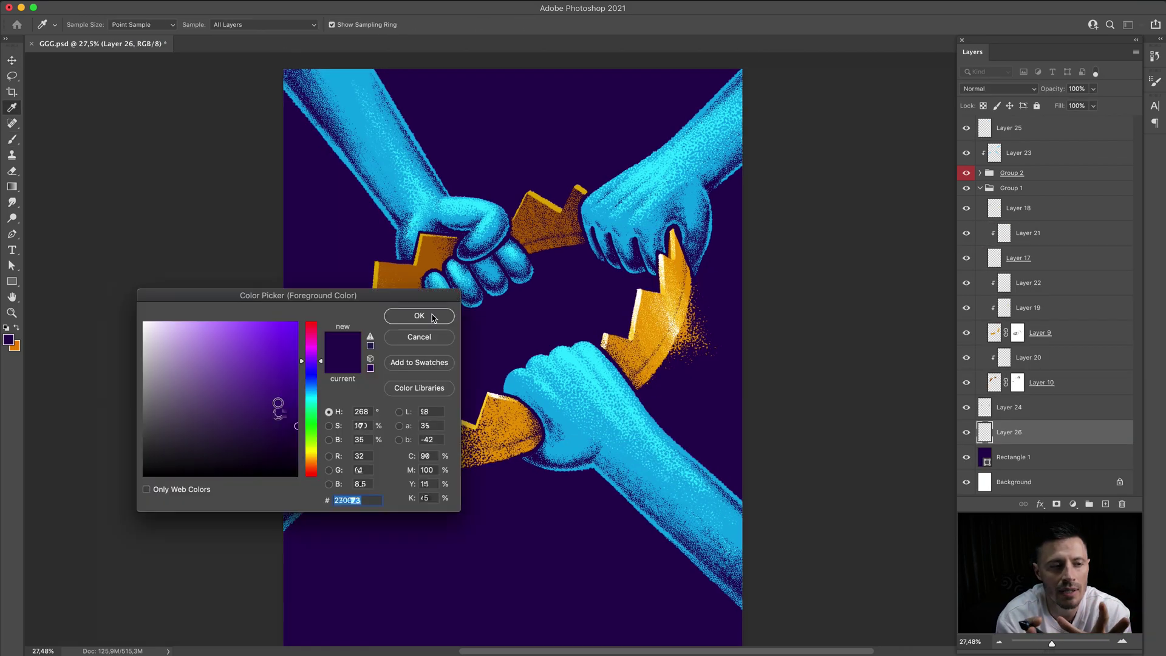
- Apply the Saturation +32, Lightness +6 boost and return to the Brush
left_click(419, 315)
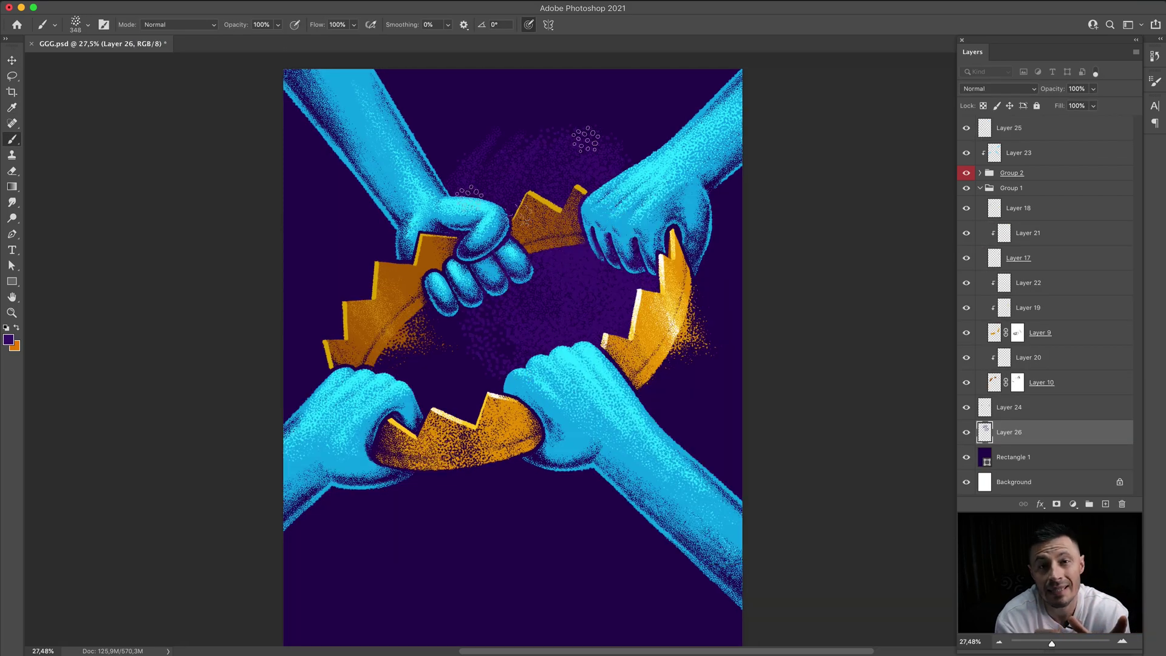
key("b")
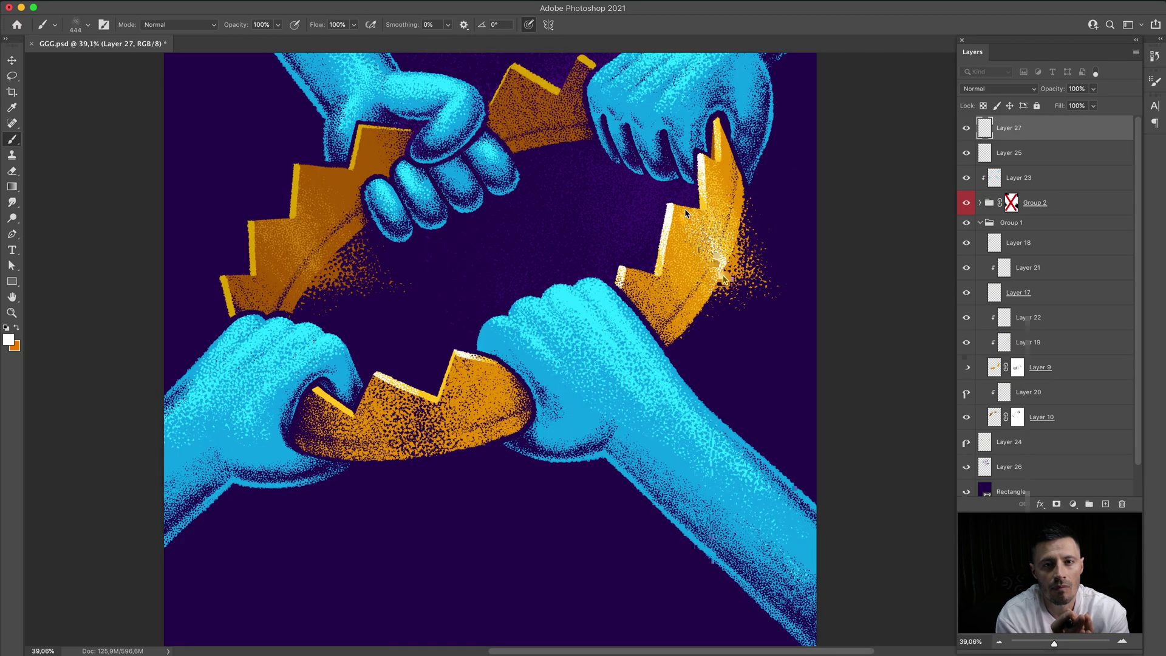
key("b")
scroll(723, 274, "down", 1)
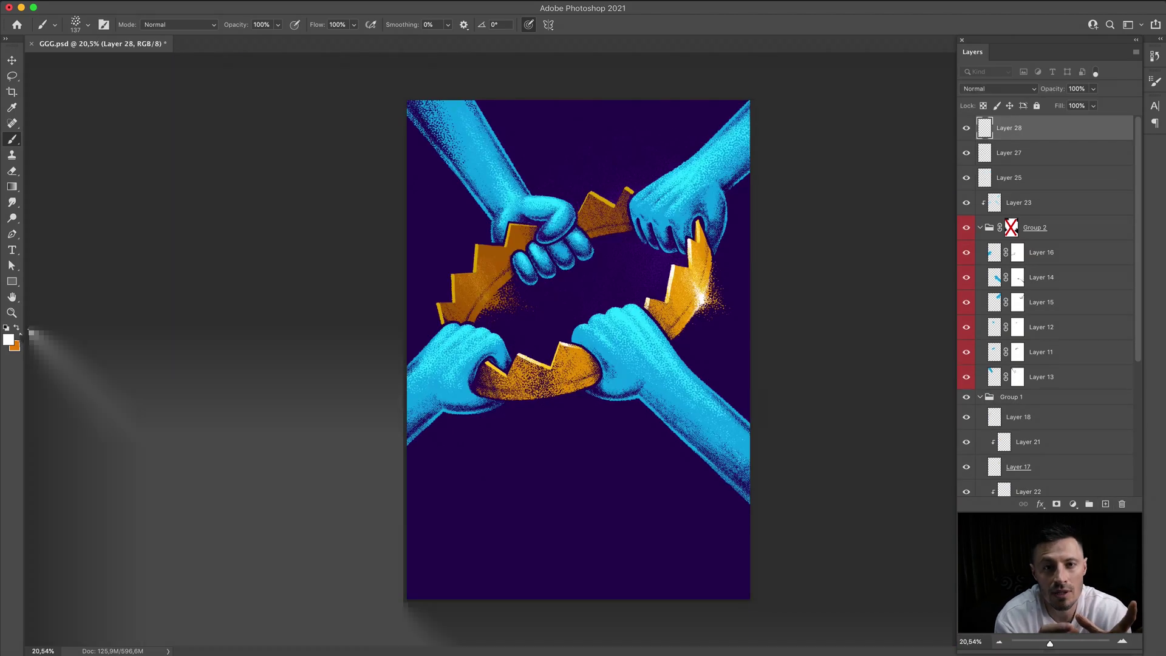
- Choose a solid hard brush tip for sketching the red lettering
right_click(525, 212)
scroll(626, 364, "down", 3)
scroll(626, 365, "down", 2)
left_click(665, 406)
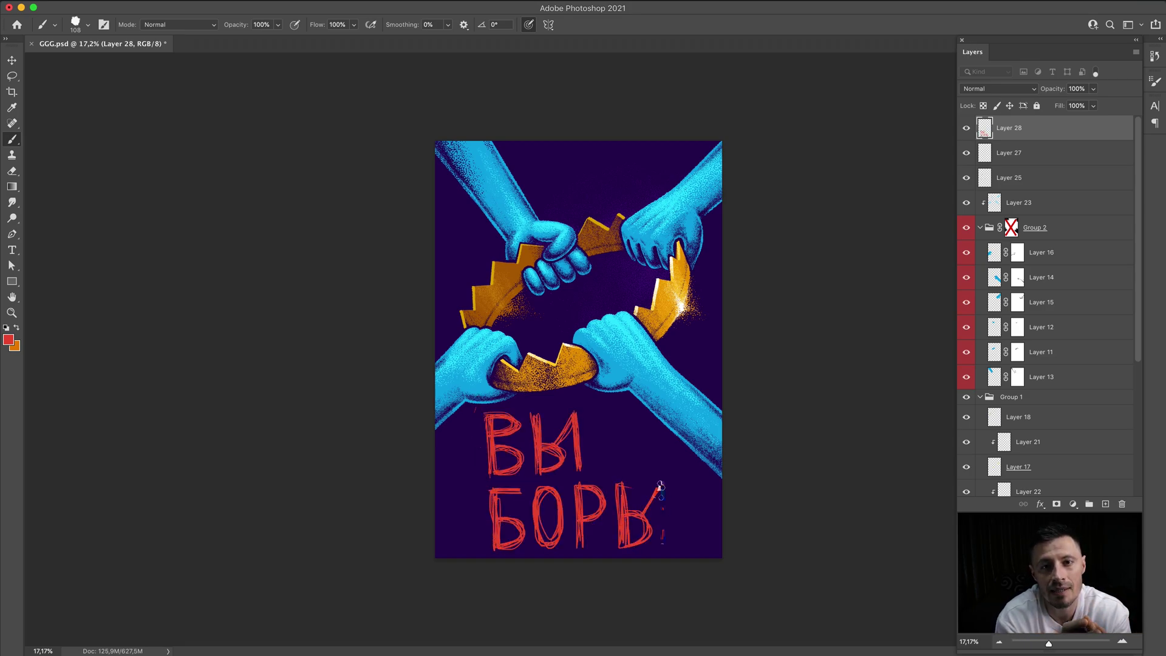
- Tilt and enlarge the ВЫБОРЫ lettering, then paint its Б, Ы, О and Р solid red
key("ctrl+t")
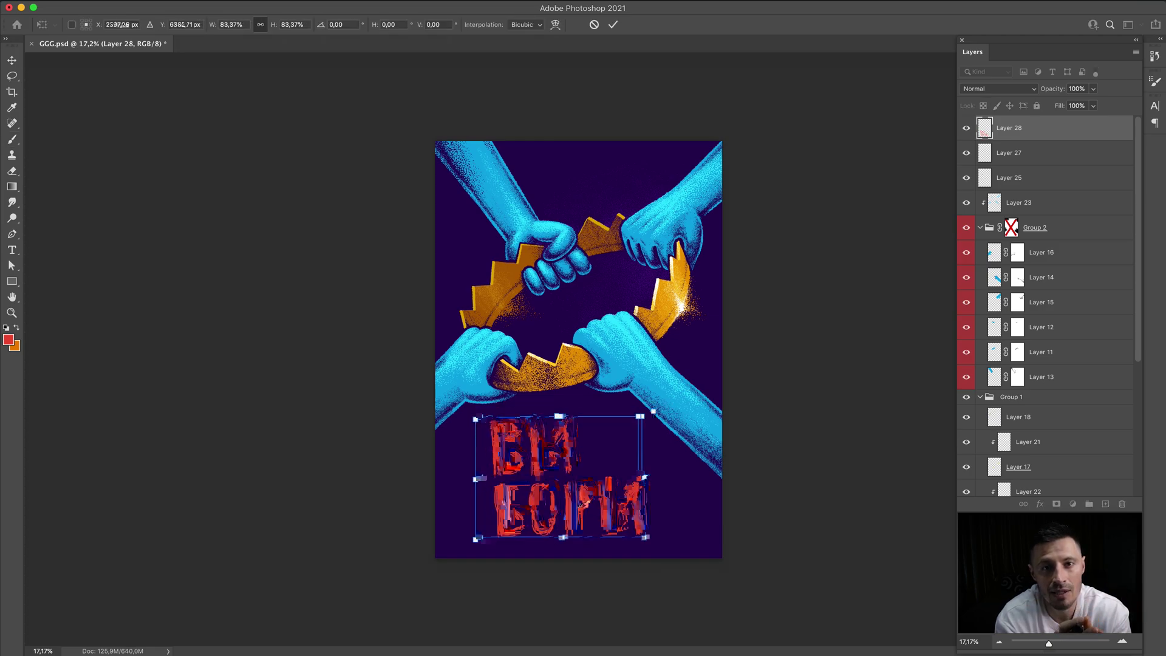
left_click_drag(619, 481, 582, 406)
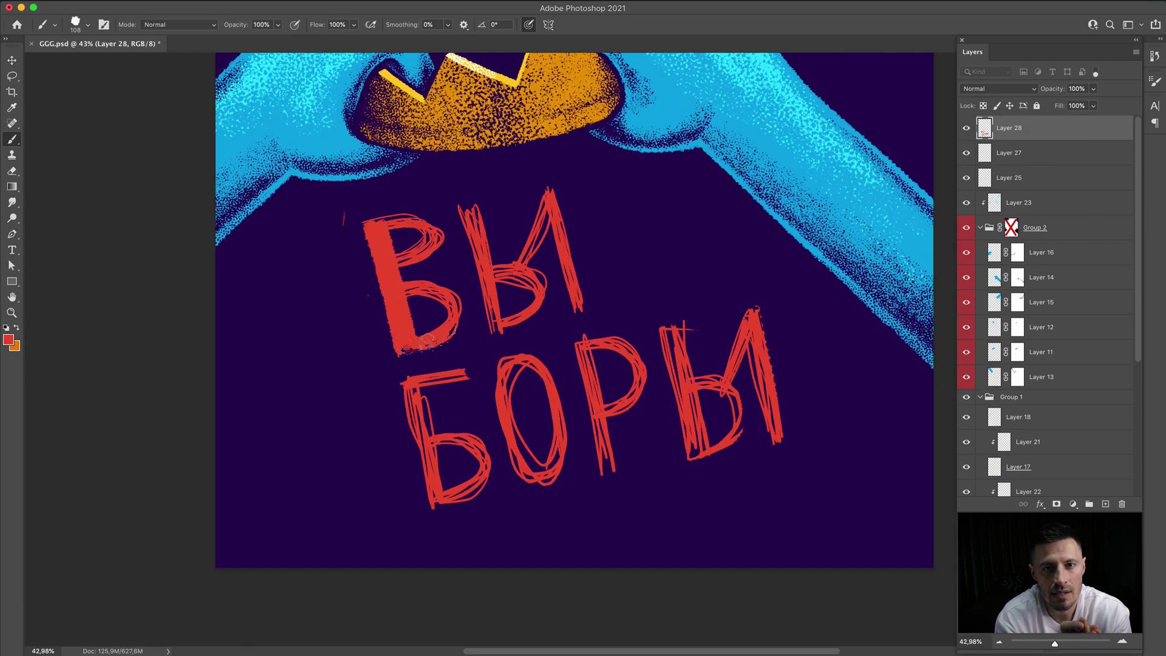
left_click_drag(428, 340, 425, 286)
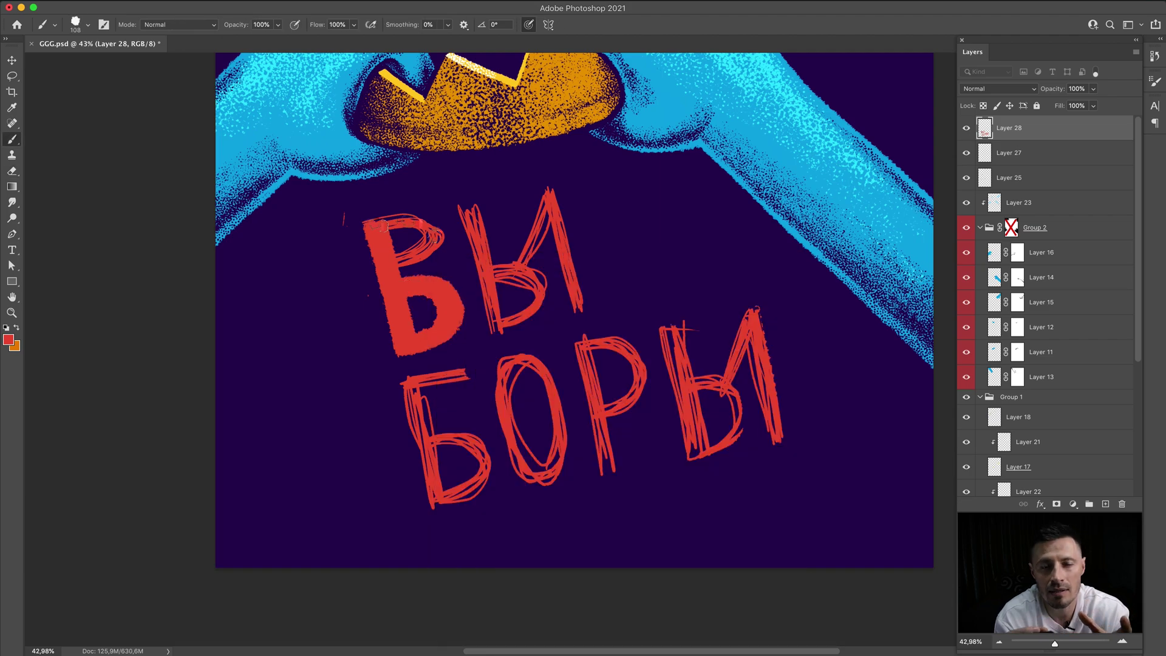
mouse_move(388, 219)
left_mouse_down()
mouse_move(464, 201)
mouse_move(523, 286)
mouse_move(556, 182)
mouse_move(586, 297)
left_mouse_up()
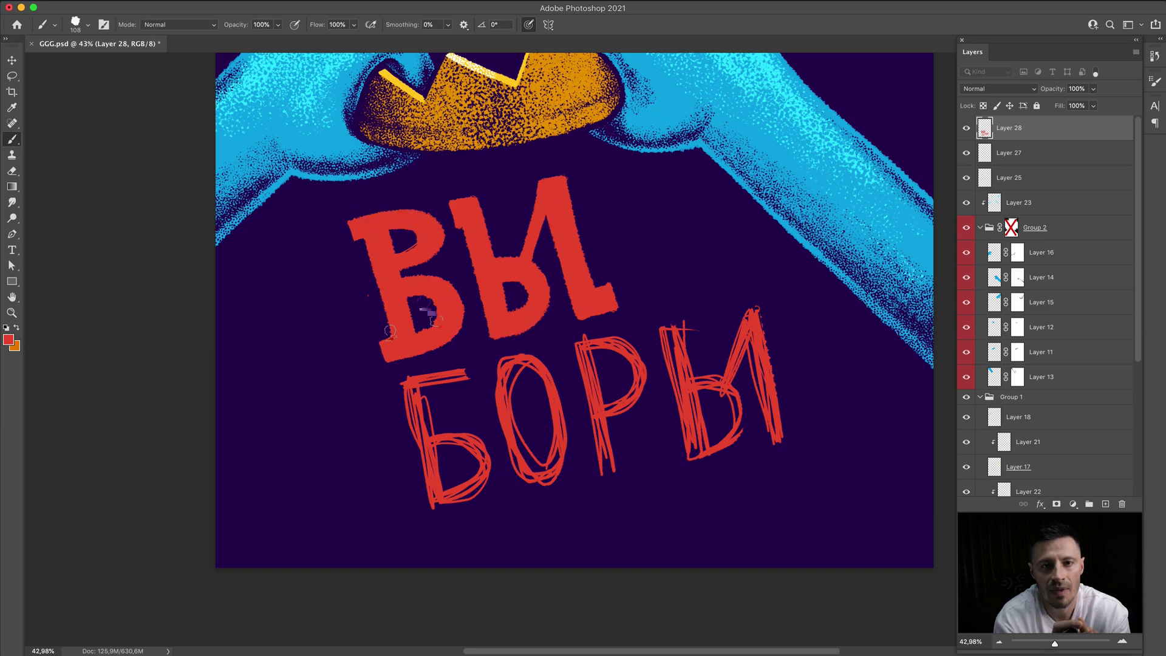
mouse_move(425, 383)
left_mouse_down()
mouse_move(425, 504)
mouse_move(477, 486)
left_mouse_up()
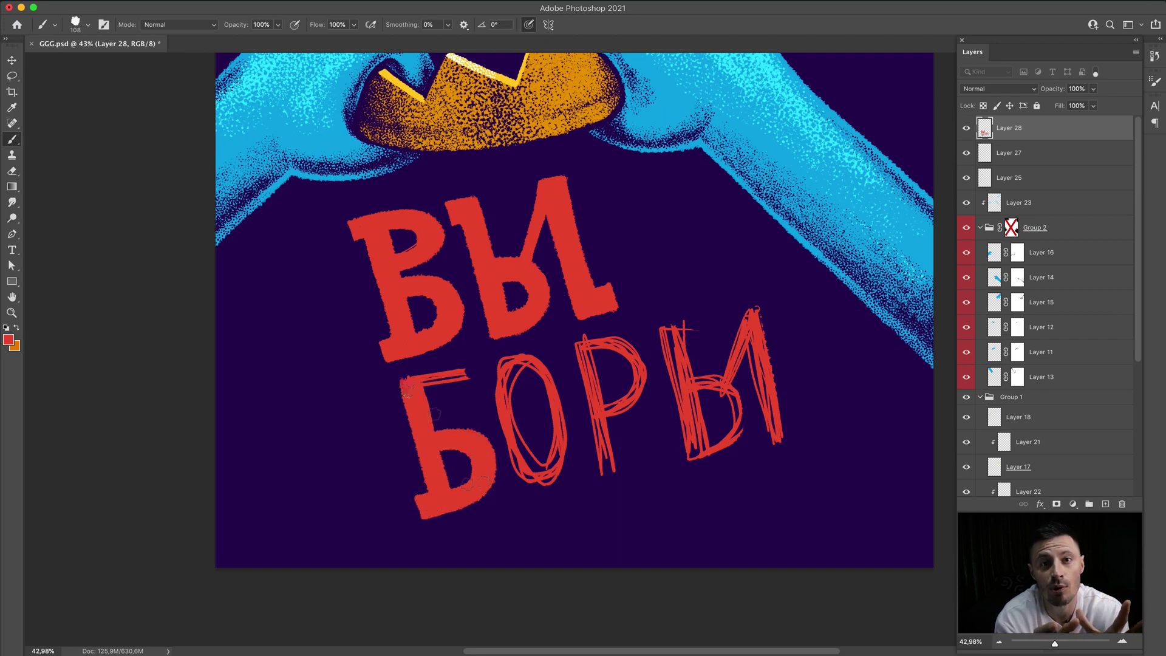
mouse_move(504, 359)
left_mouse_down()
mouse_move(565, 462)
mouse_move(516, 449)
mouse_move(539, 466)
left_mouse_up()
mouse_move(580, 341)
left_mouse_down()
mouse_move(610, 473)
mouse_move(557, 336)
mouse_move(620, 406)
left_mouse_up()
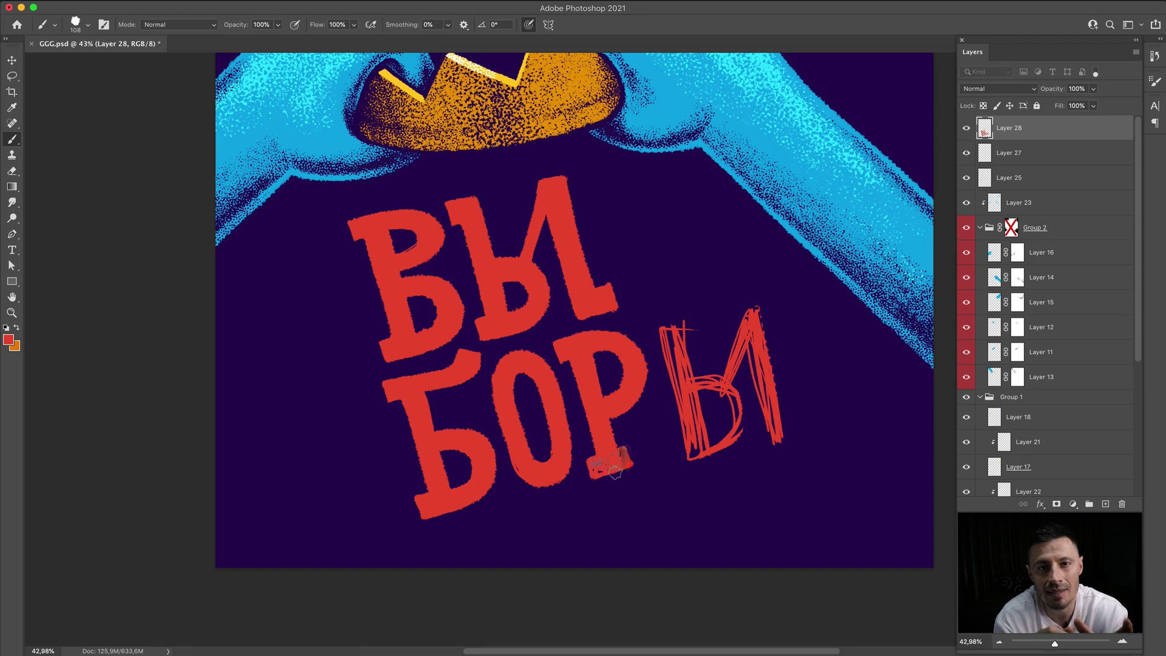
- Paste the solid Ы over the sketchy one in БОРЫ and brush a red 0 beside the 2
key("v")
key("ctrl+v")
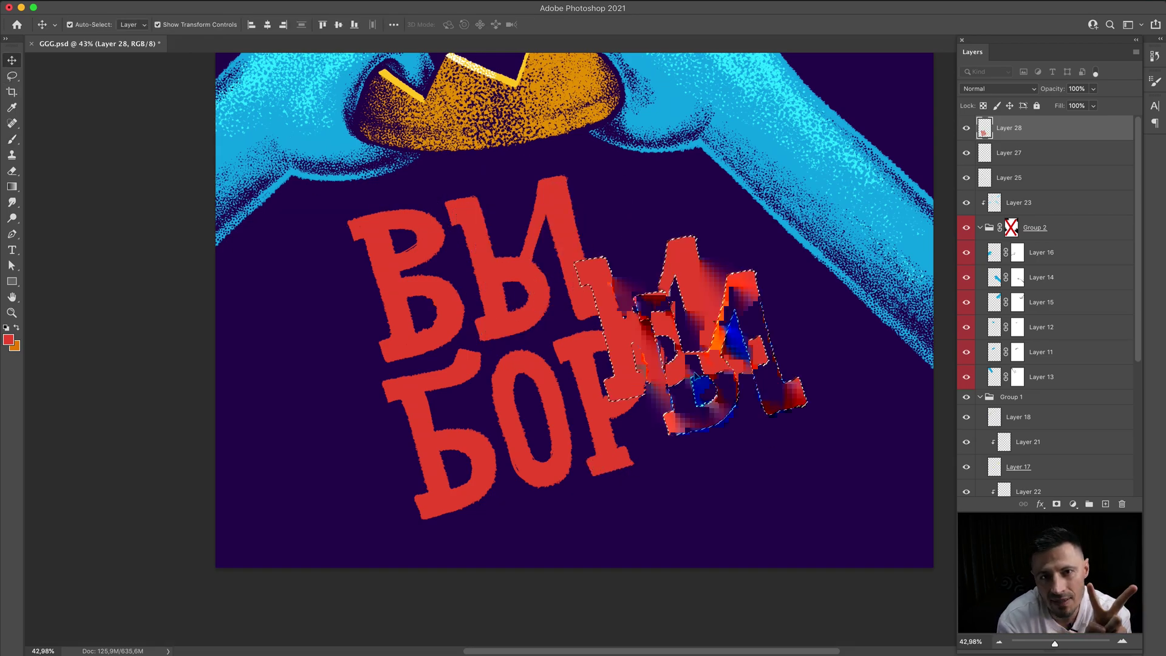
left_click_drag(674, 352, 685, 371)
key("ctrl+d")
key("b")
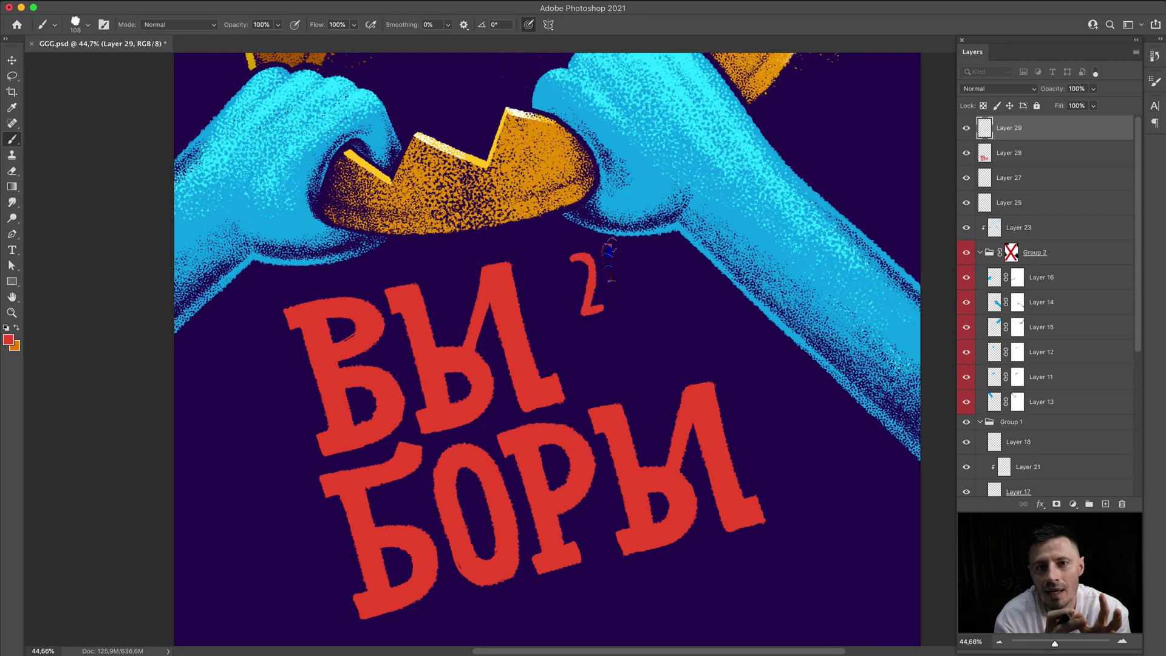
mouse_move(610, 261)
left_mouse_down()
mouse_move(621, 290)
mouse_move(599, 316)
left_mouse_up()
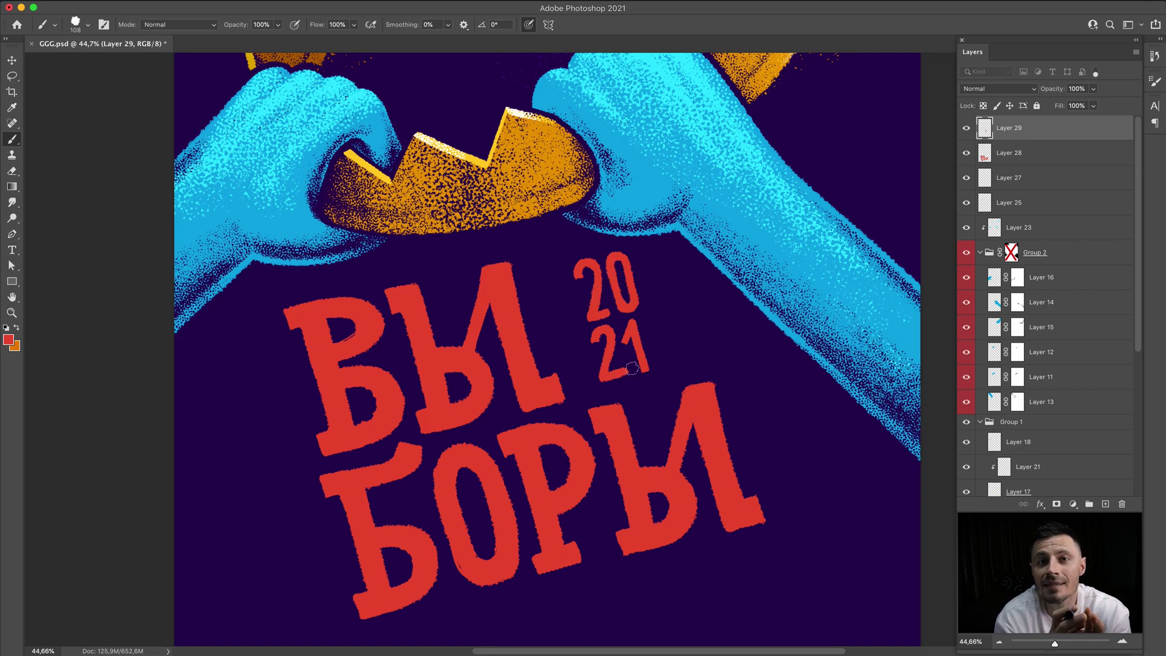
- Lasso the 20 and the 21 of the year and move them onto one line
key("ctrl+minus")
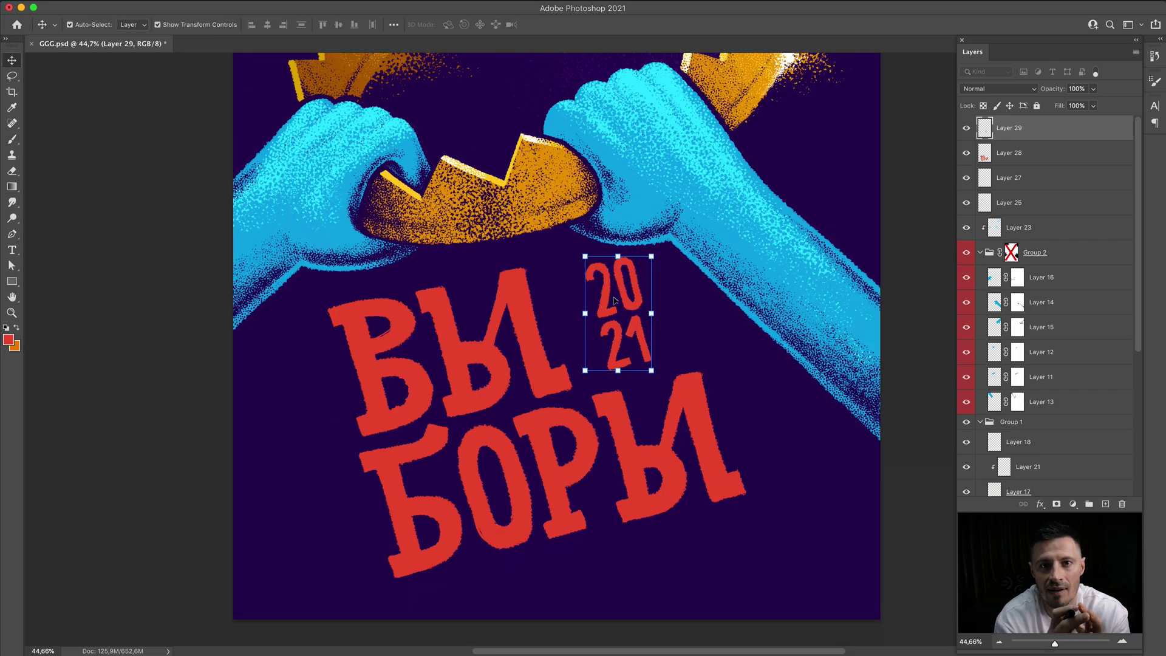
key("ctrl+minus")
key("ctrl+plus")
key("l")
left_click_drag(571, 261, 671, 340)
key("v")
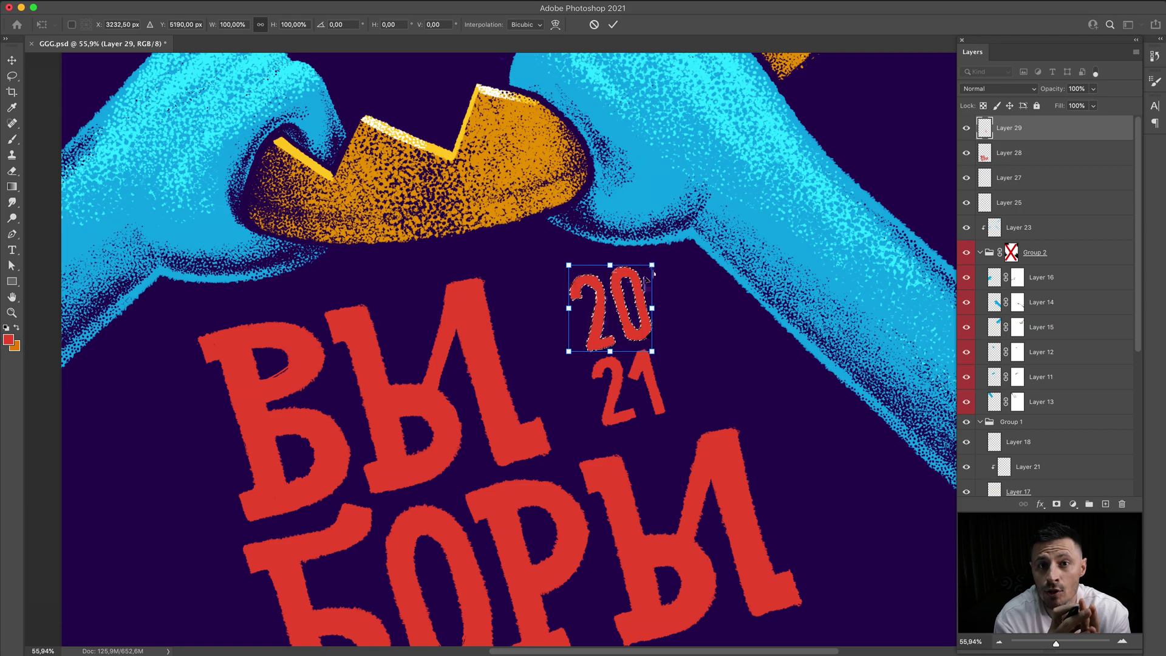
key("ctrl+0")
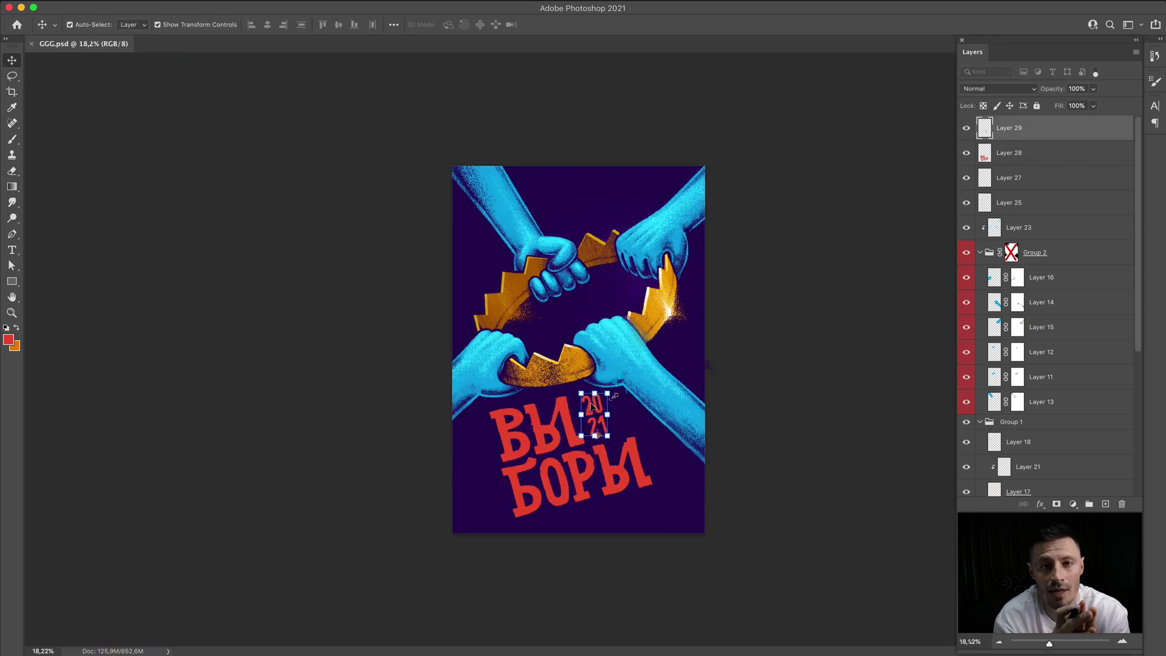
scroll(591, 405, "up", 3)
key("l")
mouse_move(620, 424)
left_mouse_down()
mouse_move(629, 465)
mouse_move(671, 406)
left_mouse_up()
key("v")
- Reselect the 20 and rotate it to match the year's tilt
scroll(628, 407, "up", 5)
key("l")
left_click_drag(364, 185, 333, 266)
key("ctrl+t")
key("Return")
key("ctrl+d")
- Touch up the digits, extending the 2's base and thickening the 0
key("b")
right_click(458, 267)
left_click_drag(474, 372, 446, 381)
mouse_move(475, 249)
left_mouse_down()
mouse_move(502, 234)
mouse_move(540, 291)
mouse_move(538, 274)
left_mouse_up()
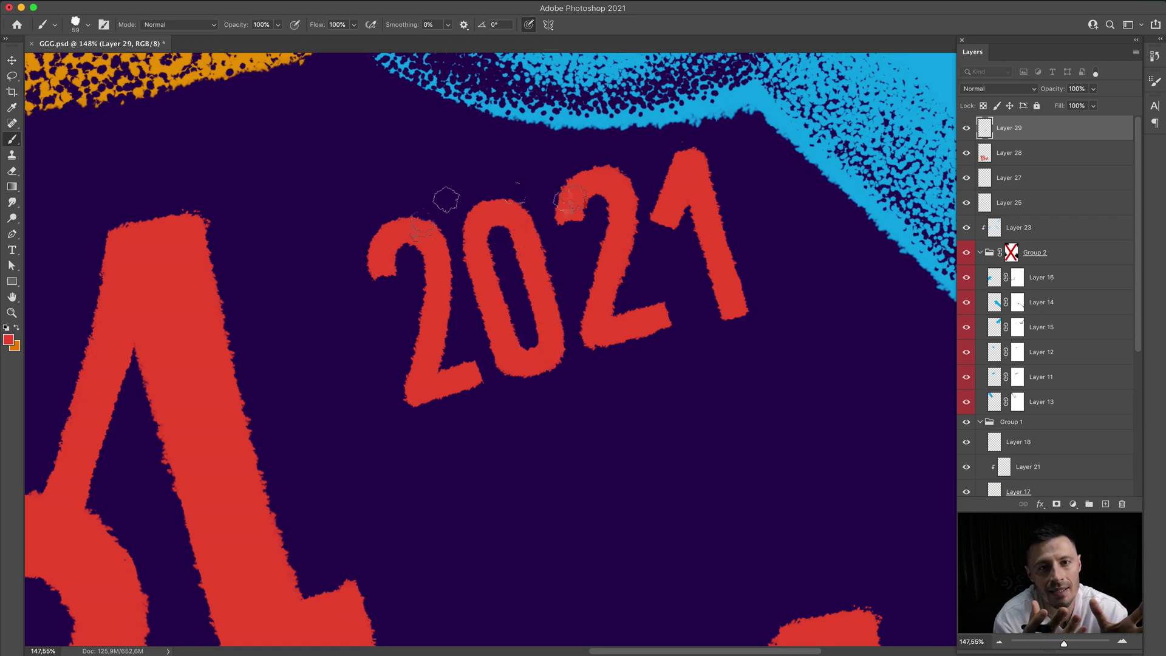
left_click_drag(570, 201, 665, 316)
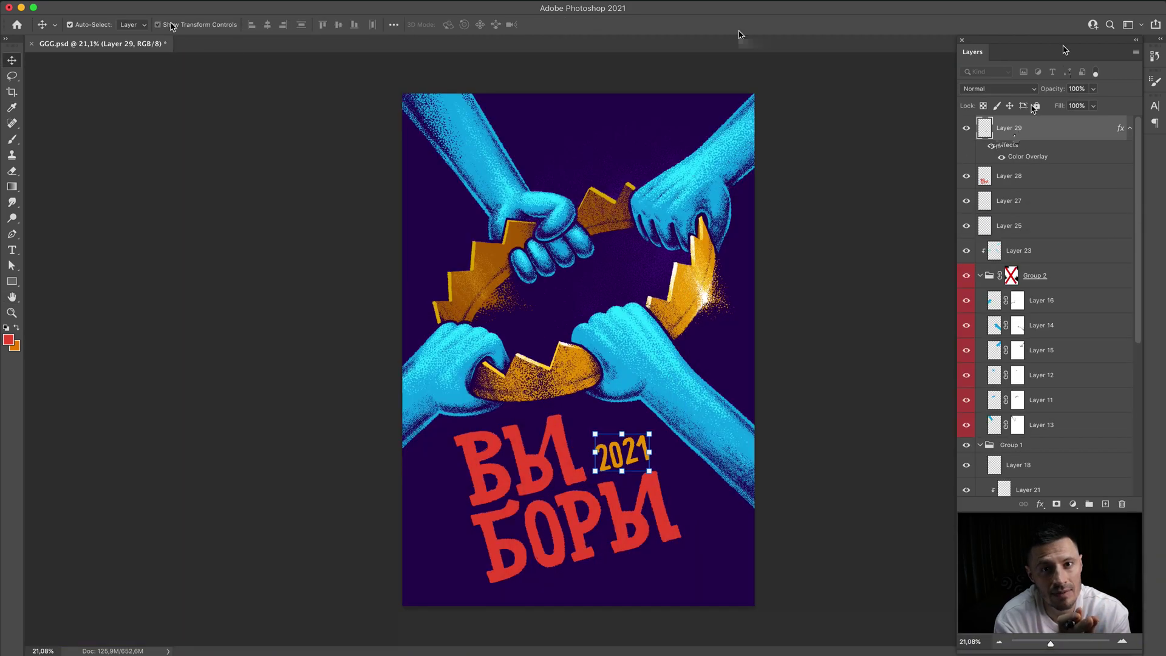
- Check the orange Color Overlay on the year, remove the final 1, and brush a 4 for 2024
left_click(991, 147)
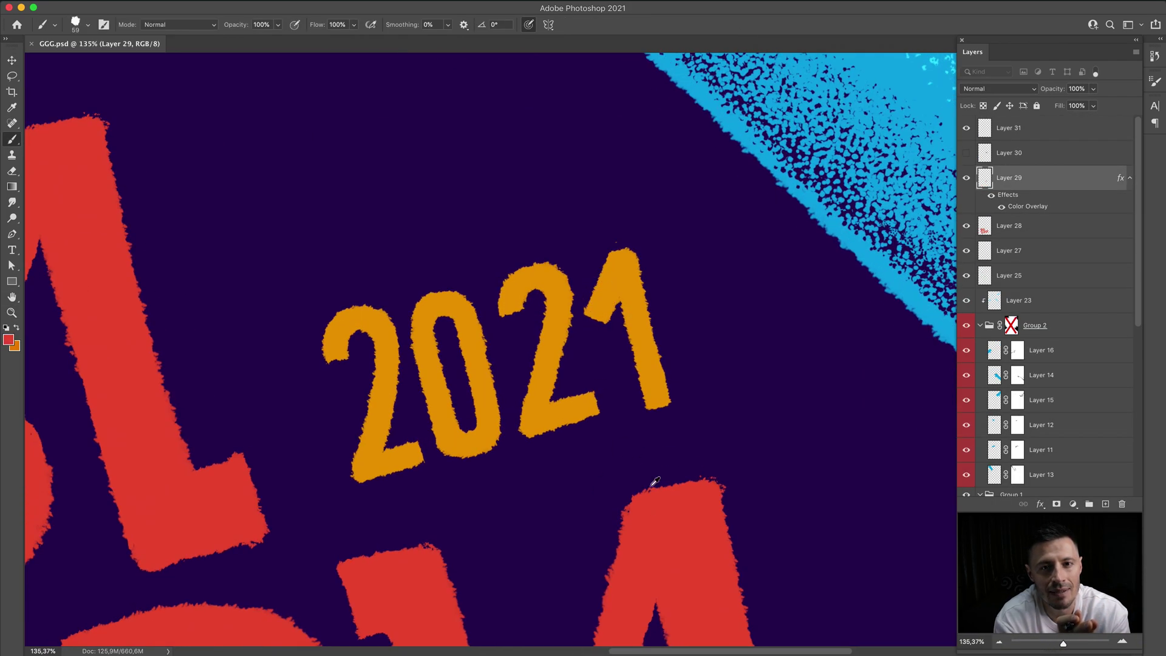
key("ctrl+z")
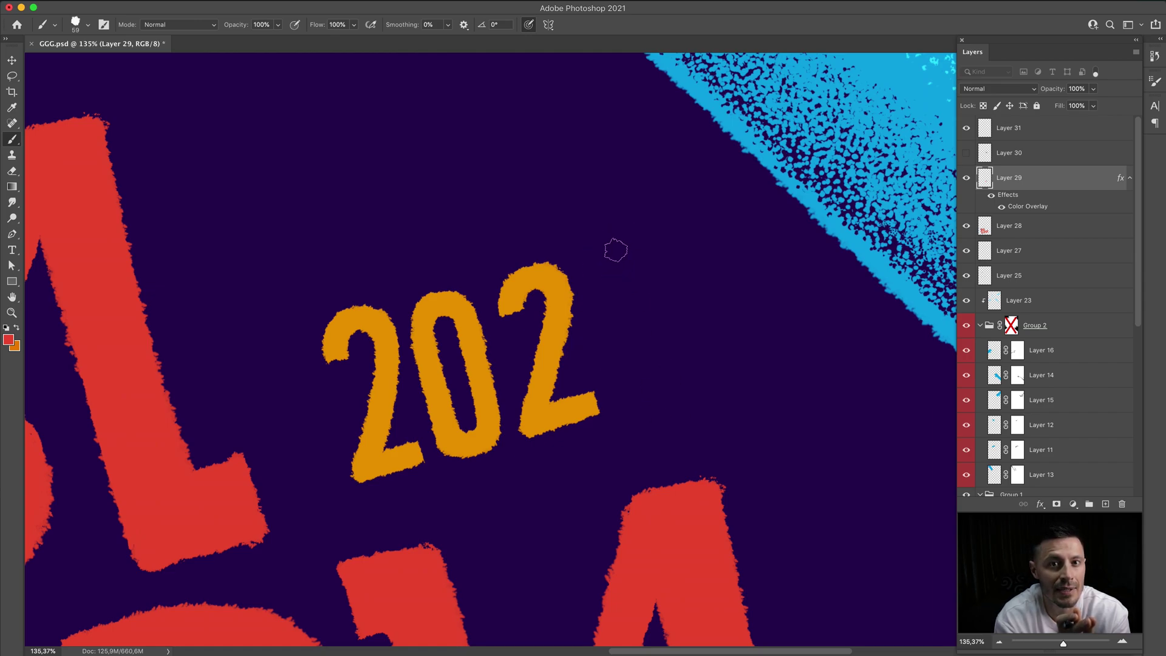
left_click_drag(617, 240, 673, 389)
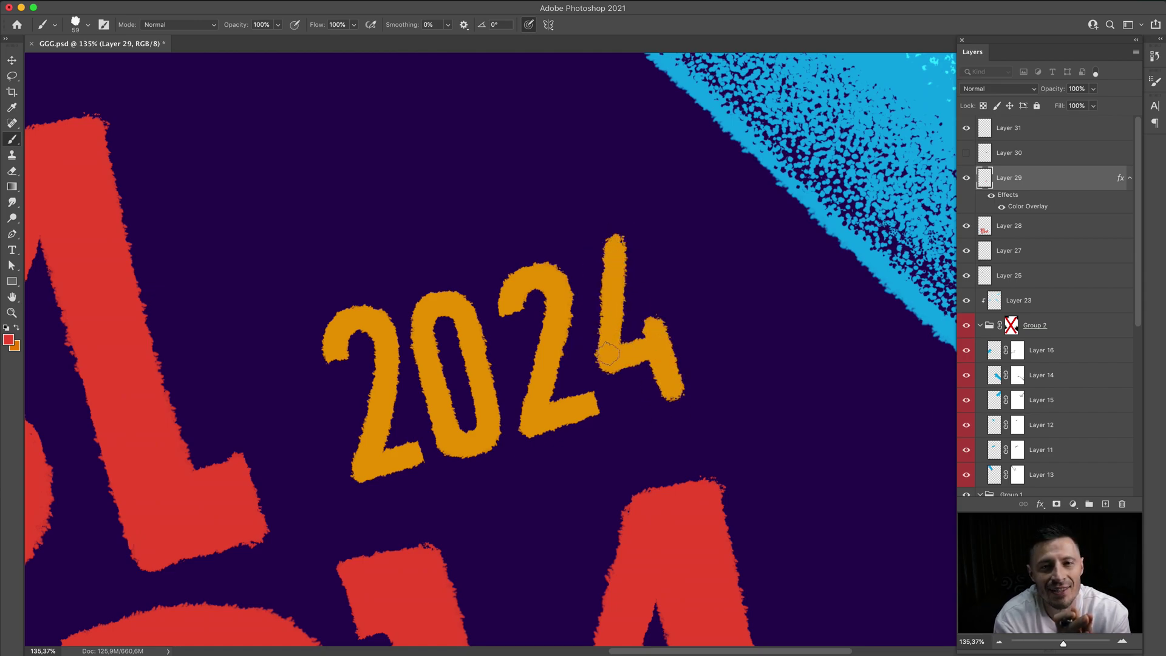